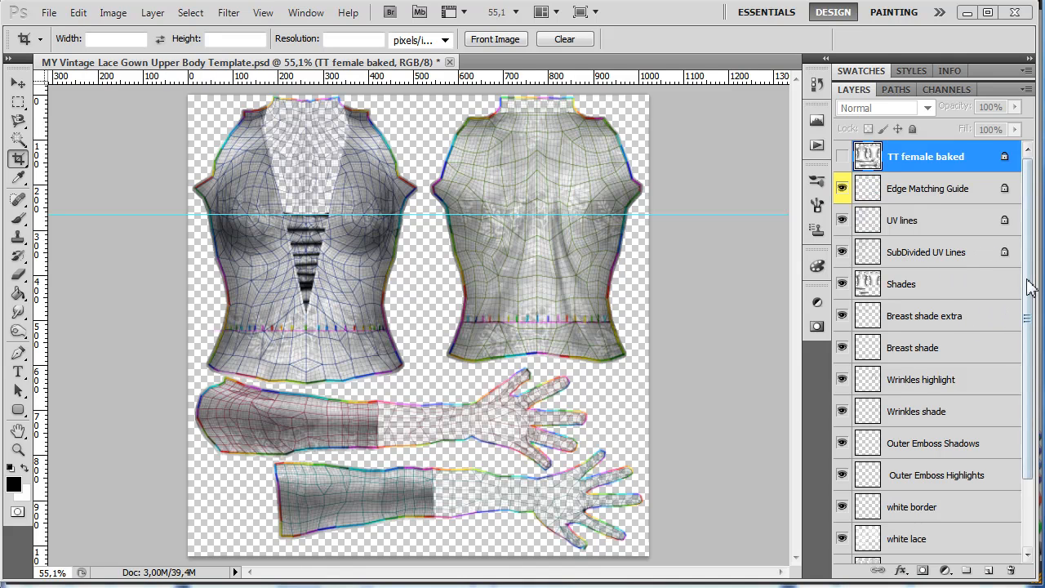
# - Delete the white lace centre piece, white lace, white border, Outer Emboss Highlights and Outer Emboss Shadows layers
pyautogui.moveTo(1029, 459); pyautogui.dragTo(1030, 562)
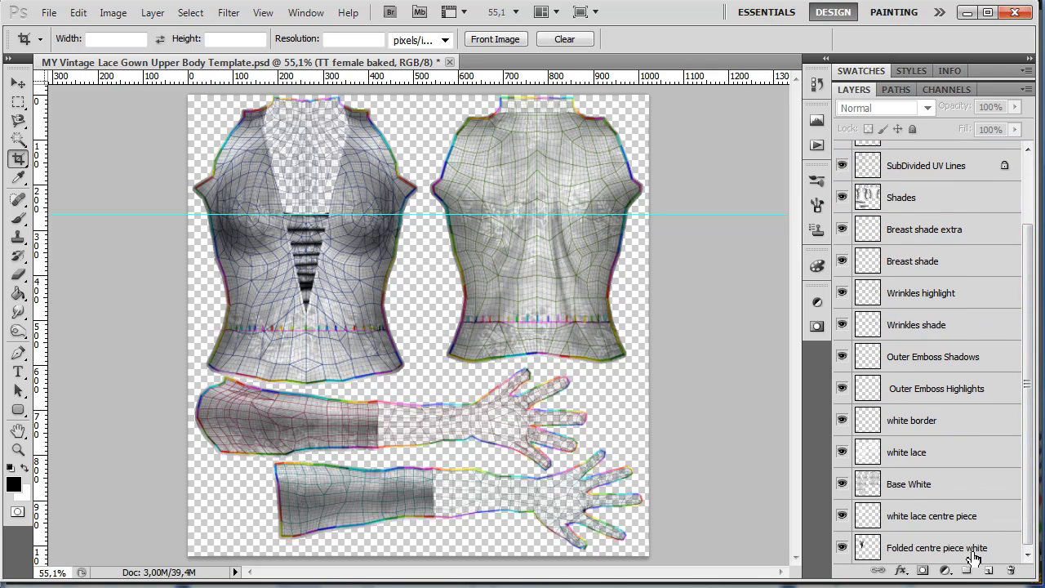
pyautogui.click(980, 520)
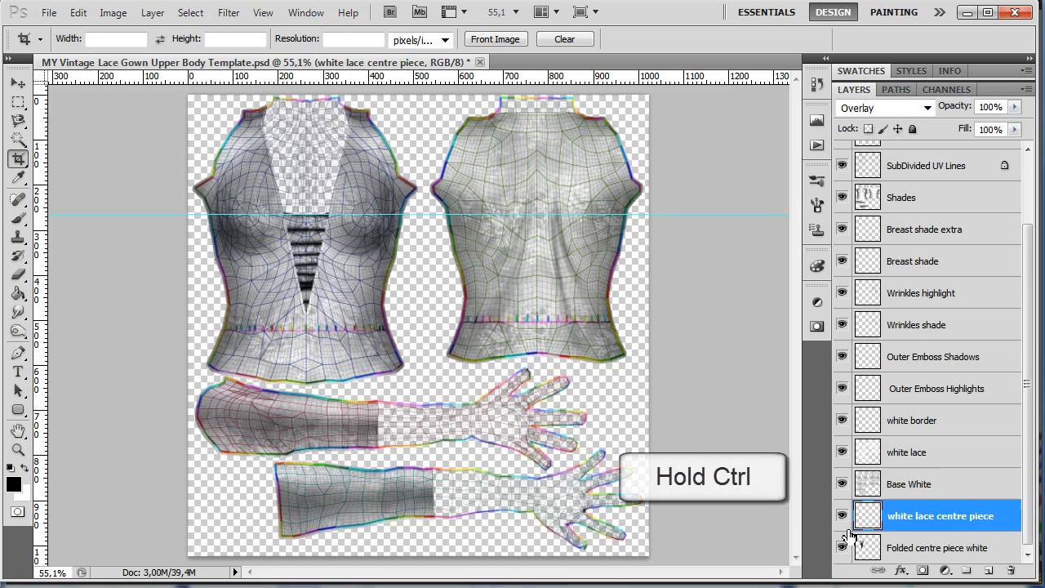
pyautogui.keyDown('ctrl'); pyautogui.click(945, 451); pyautogui.keyUp('ctrl')
pyautogui.keyDown('ctrl'); pyautogui.click(947, 420); pyautogui.keyUp('ctrl')
pyautogui.keyDown('ctrl'); pyautogui.click(953, 388); pyautogui.keyUp('ctrl')
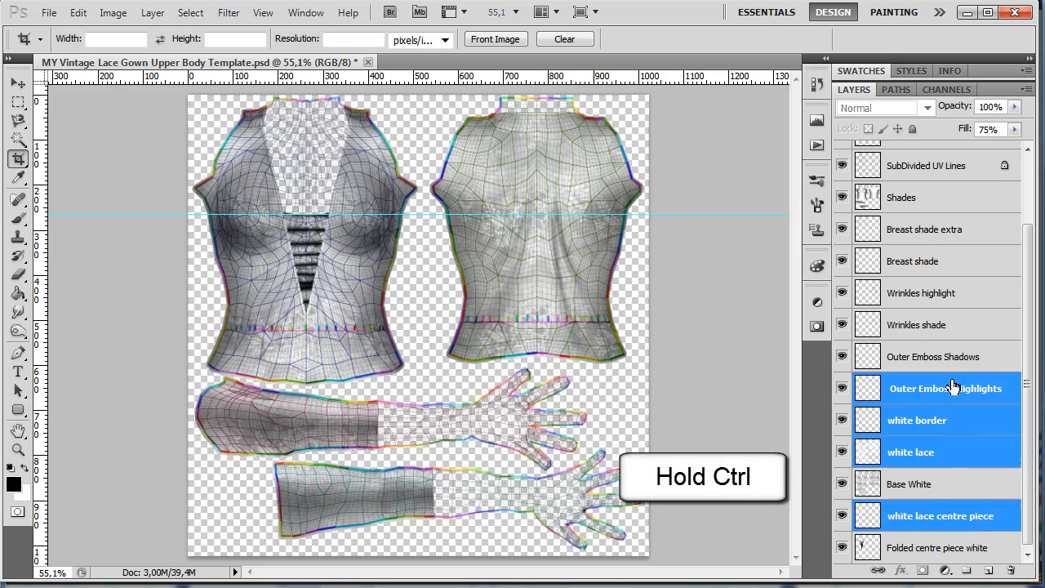
pyautogui.keyDown('ctrl'); pyautogui.click(952, 362); pyautogui.keyUp('ctrl')
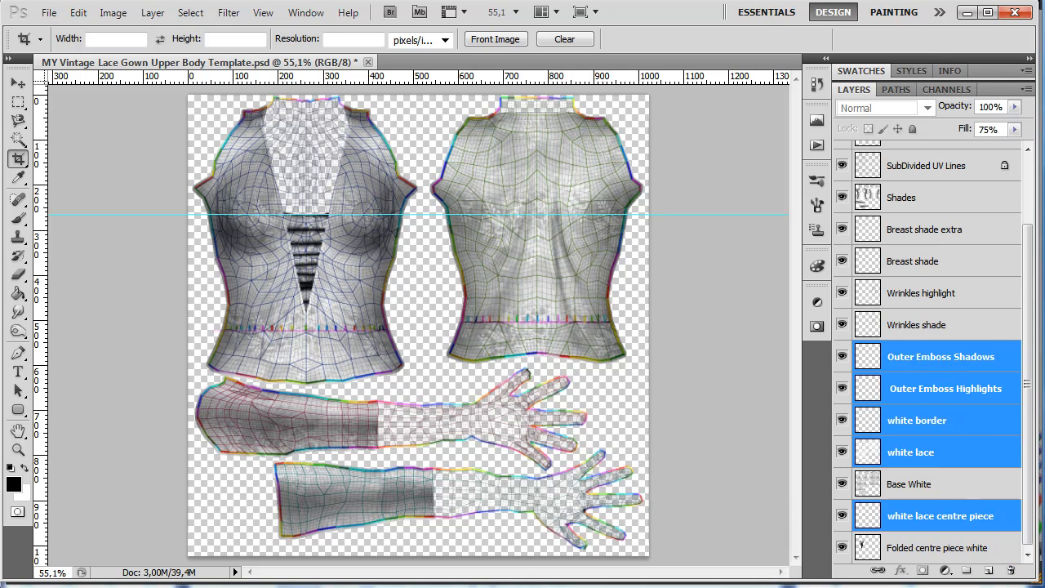
pyautogui.press('Delete')
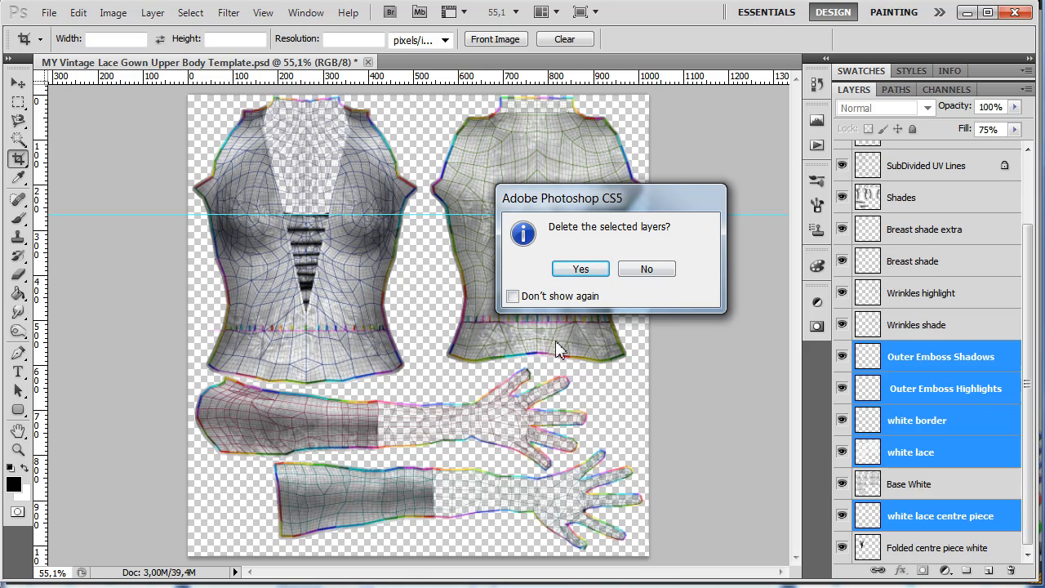
pyautogui.click(580, 269)
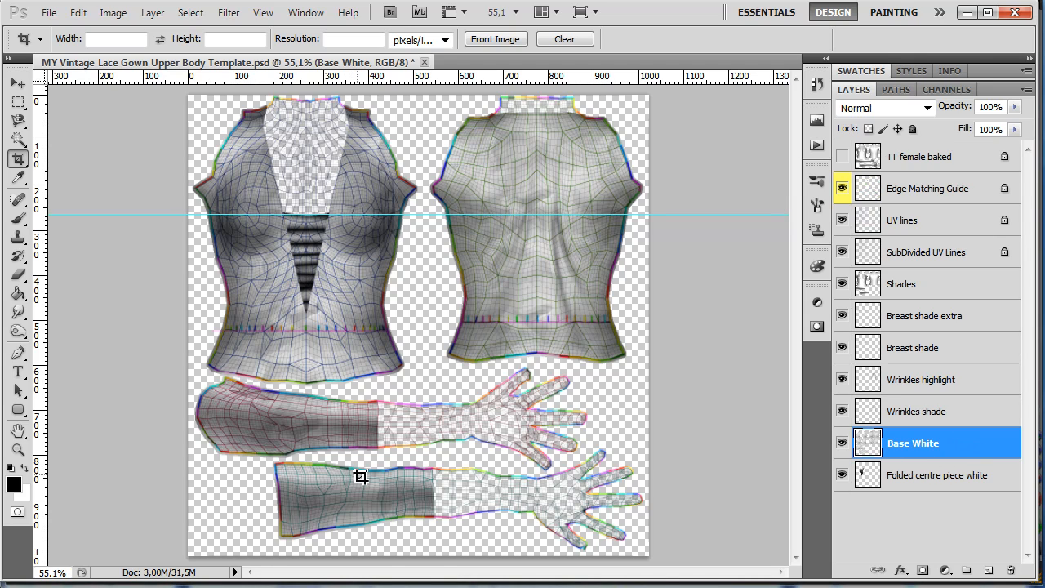
# - Extend the upper sleeve on the Base White layer by outlining the next mesh section with the Polygonal Lasso and filling it white
pyautogui.click(18, 83)
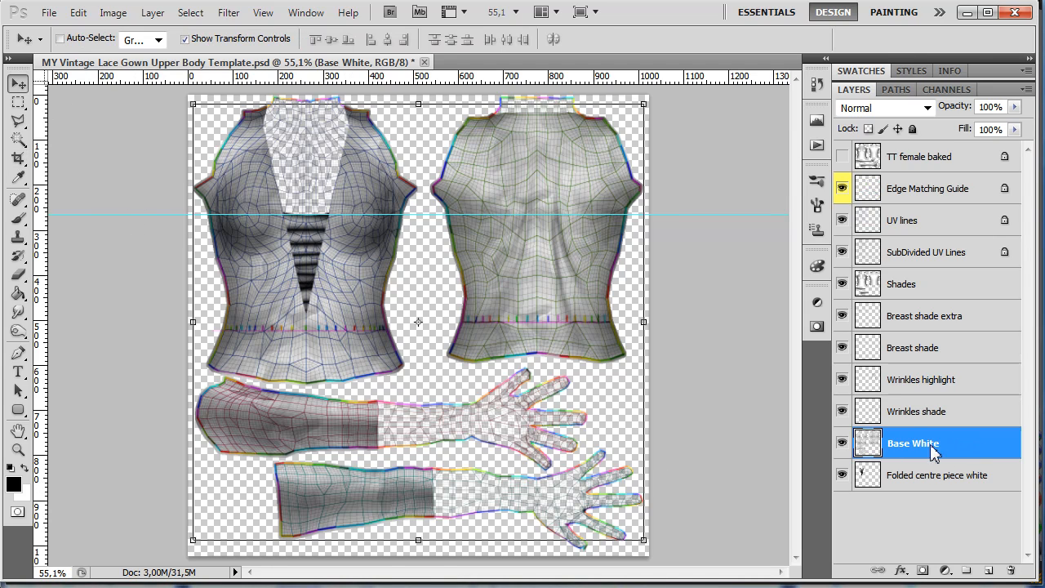
pyautogui.click(19, 122)
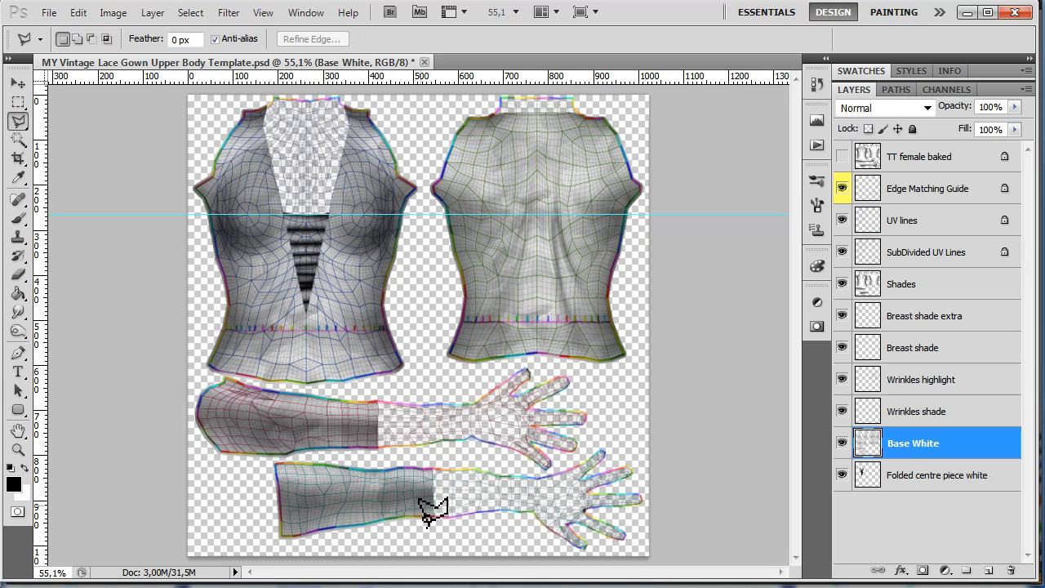
pyautogui.scroll(5, 441, 531)
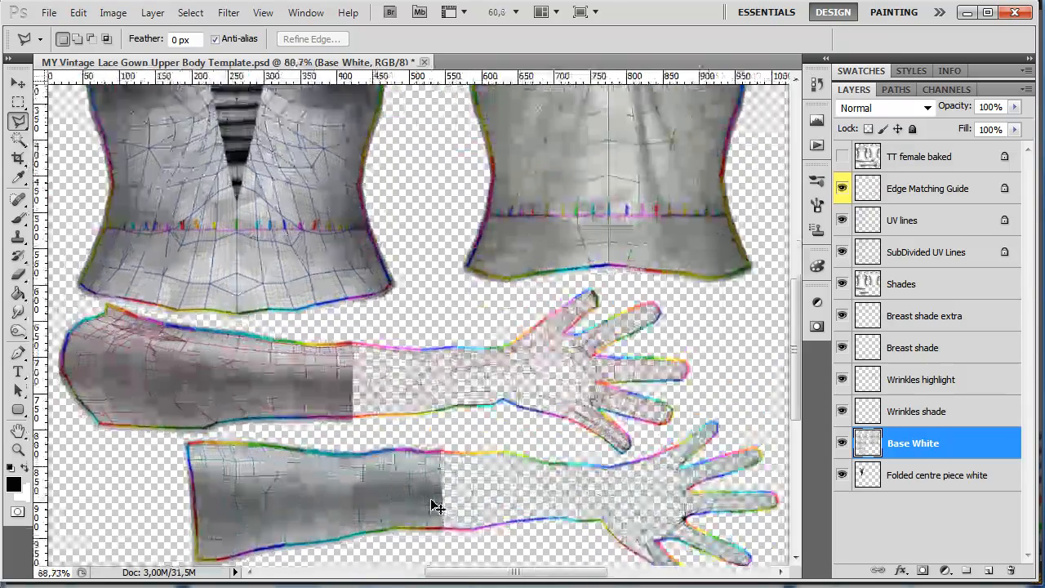
pyautogui.scroll(2, 439, 500)
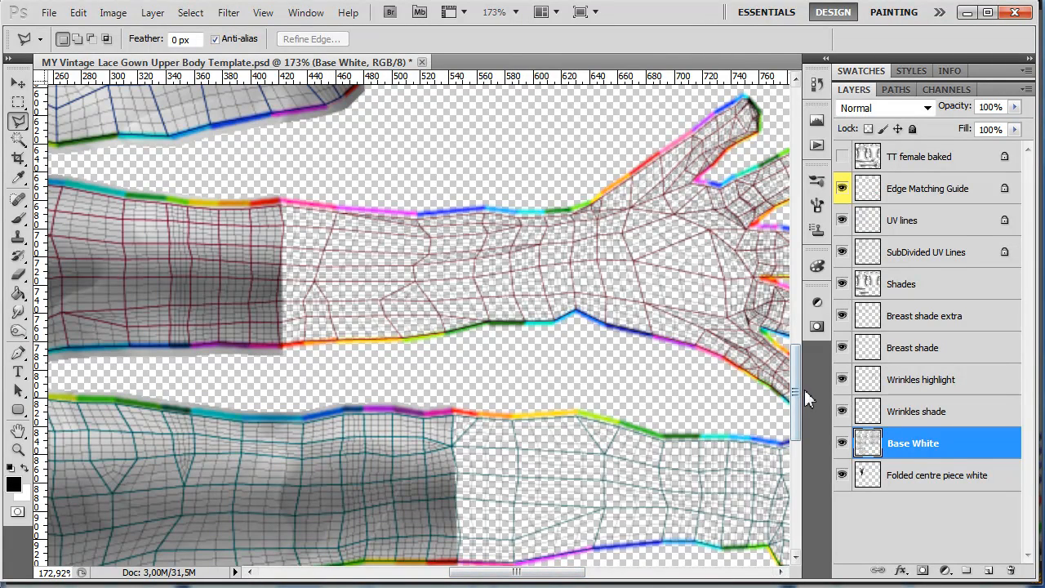
pyautogui.moveTo(797, 397); pyautogui.dragTo(797, 403)
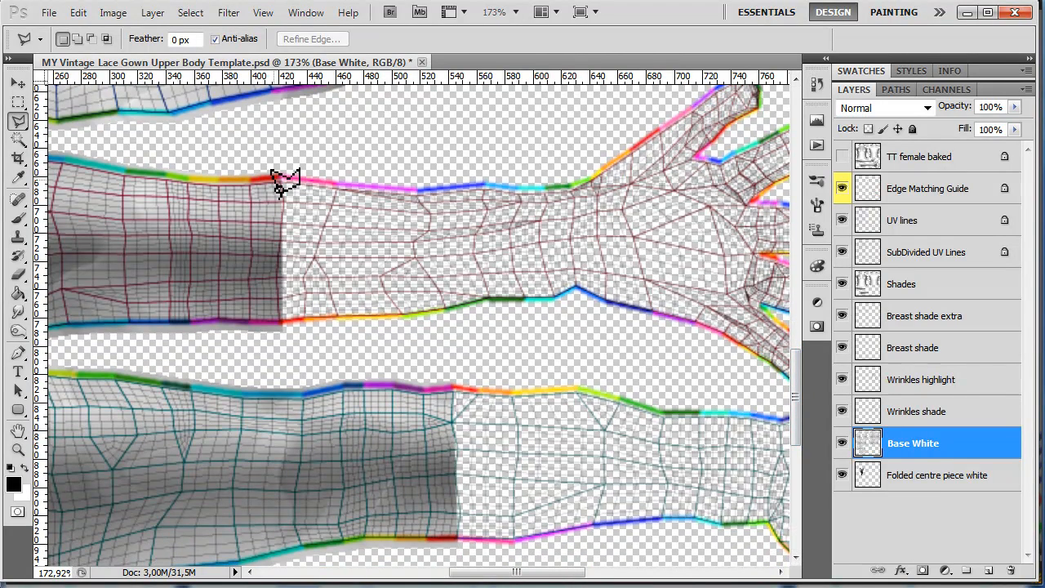
pyautogui.click(274, 179)
pyautogui.click(274, 167)
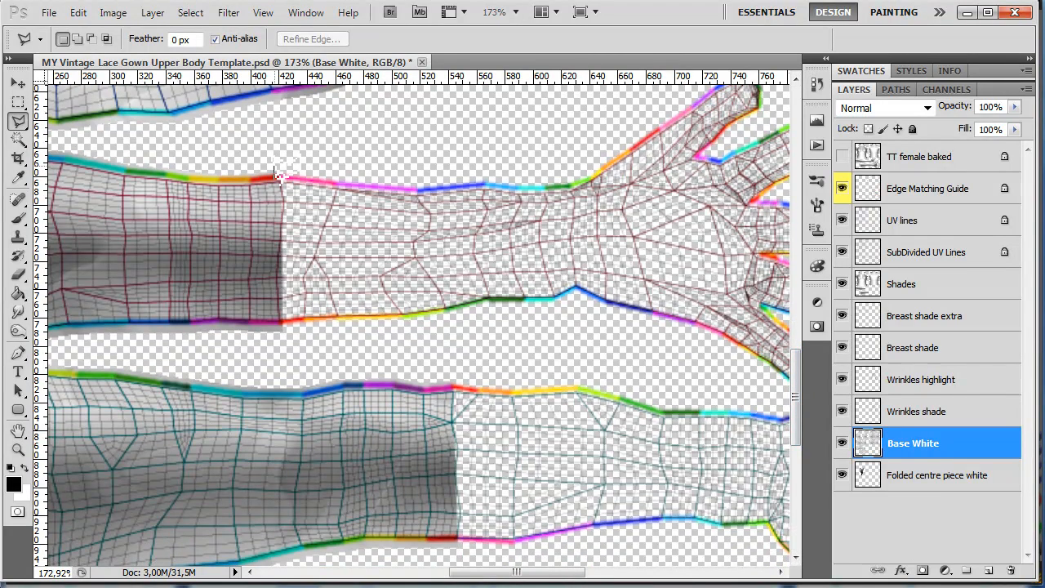
pyautogui.click(339, 173)
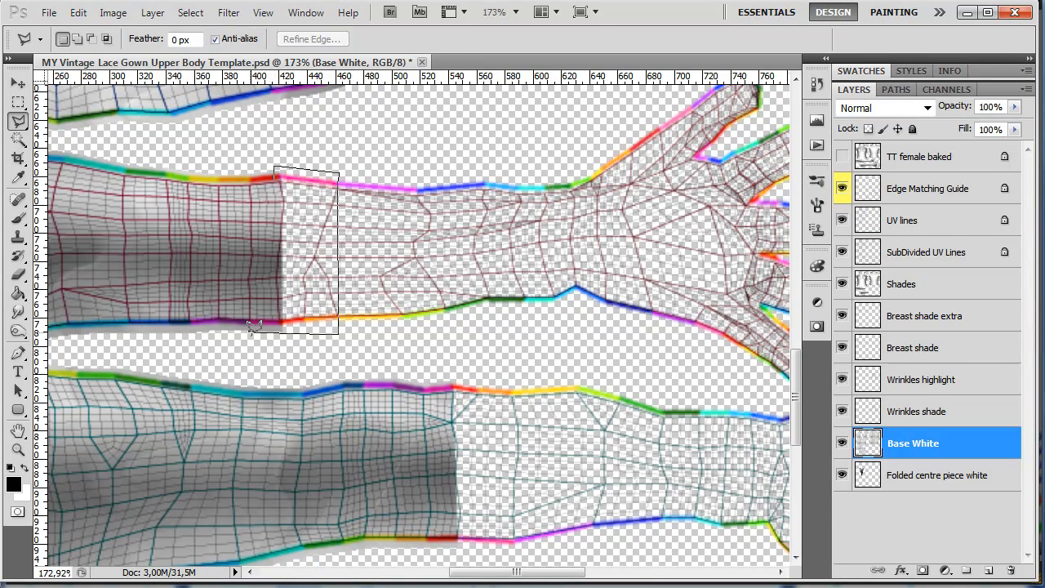
pyautogui.doubleClick(258, 221)
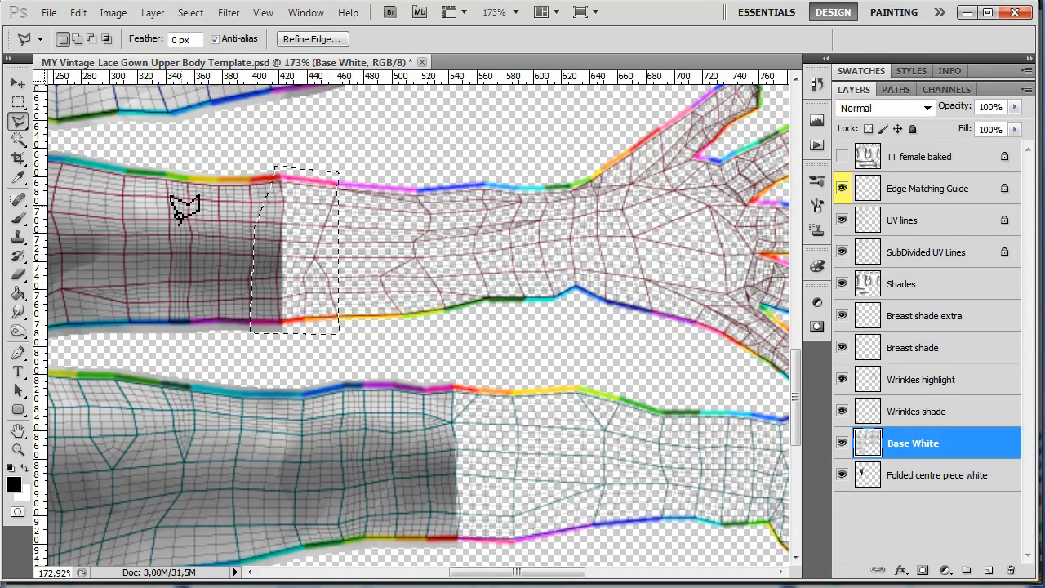
pyautogui.click(18, 293)
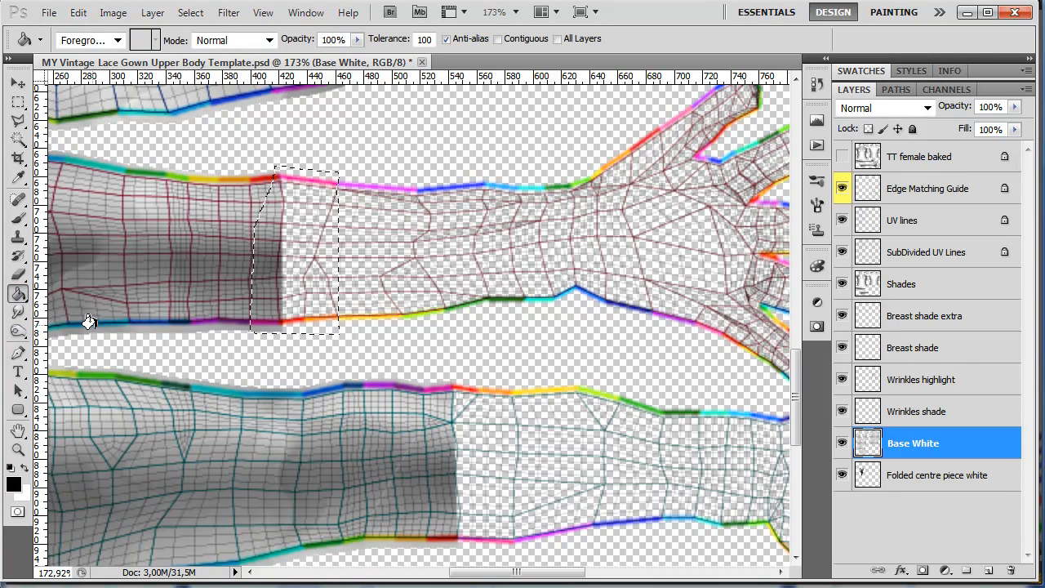
pyautogui.press('x')
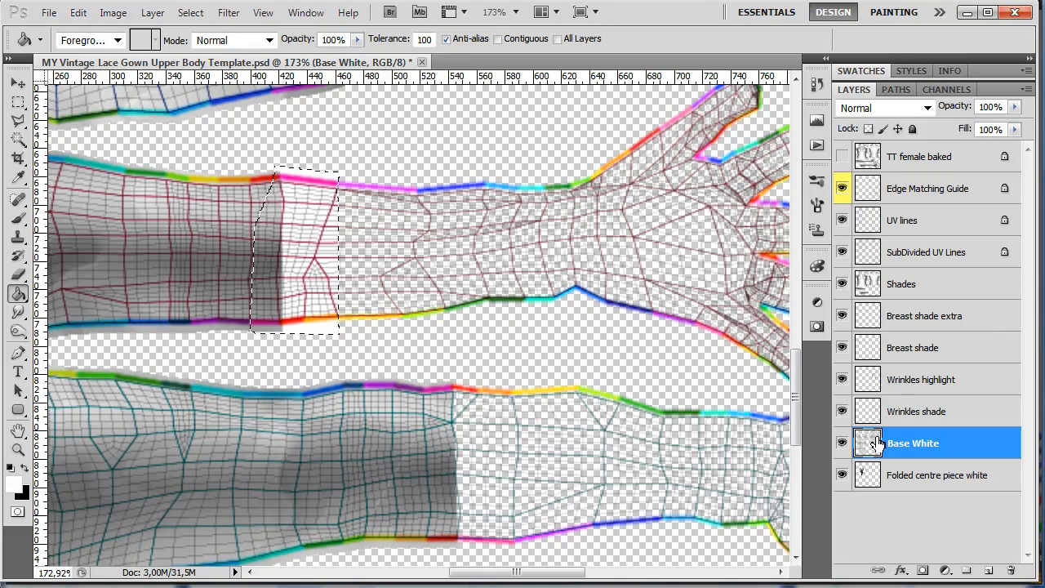
# - Extend the lower sleeve by one mesh section with a polygonal selection filled white, then clear the selection
pyautogui.click(18, 120)
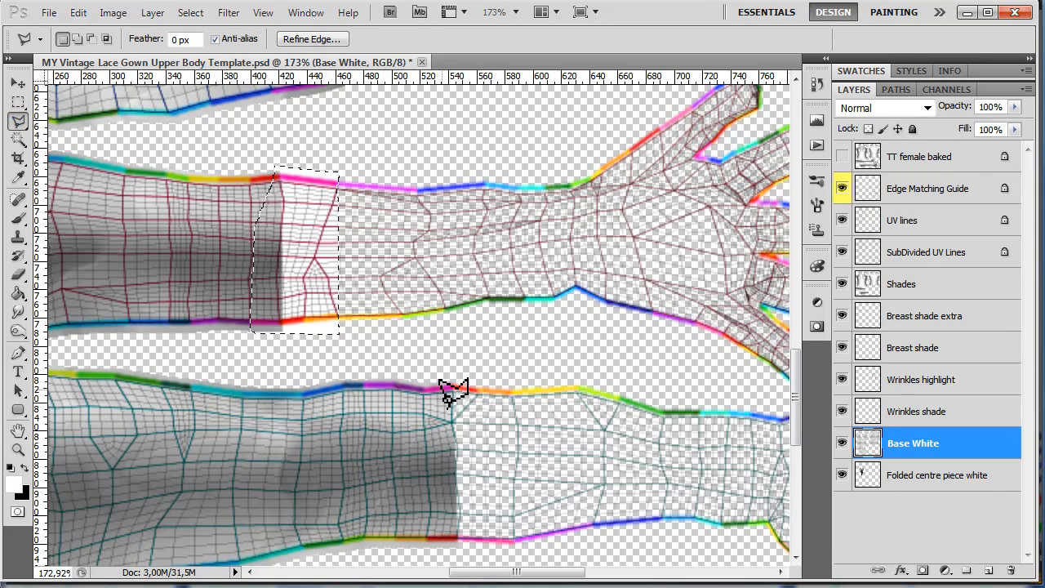
pyautogui.hotkey('ctrl', 'd')
pyautogui.click(444, 381)
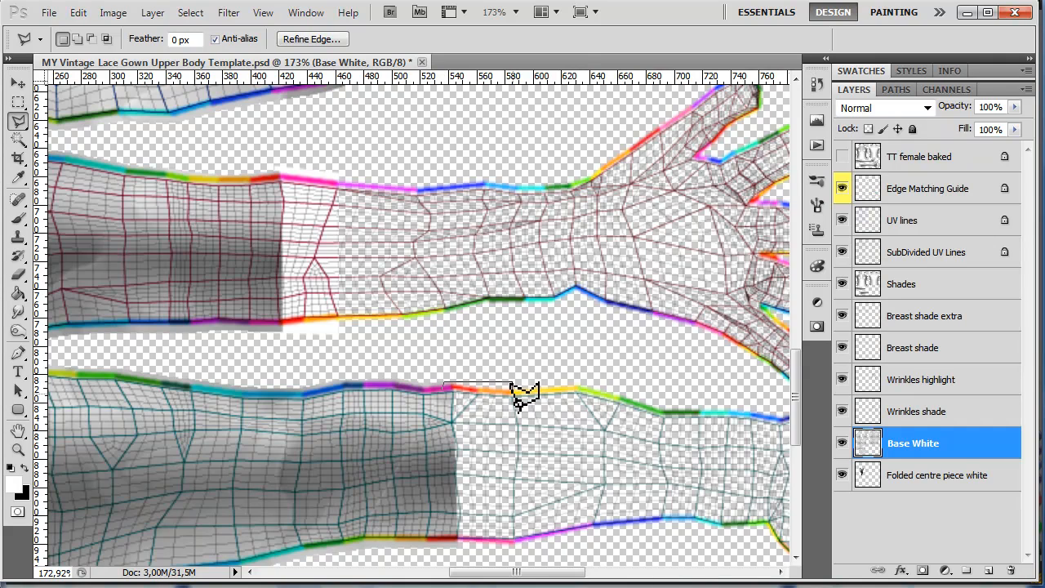
pyautogui.click(512, 381)
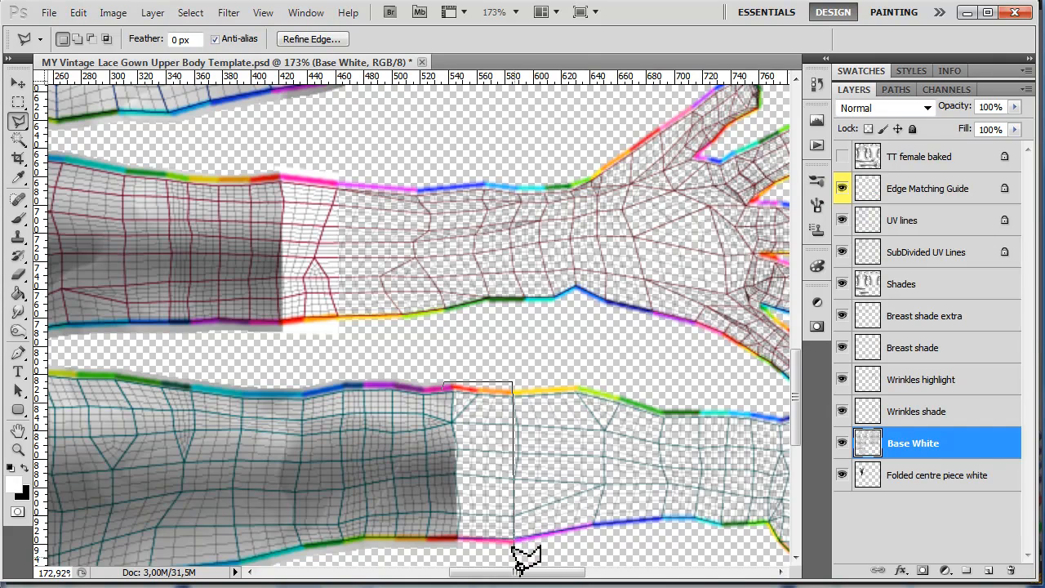
pyautogui.click(514, 555)
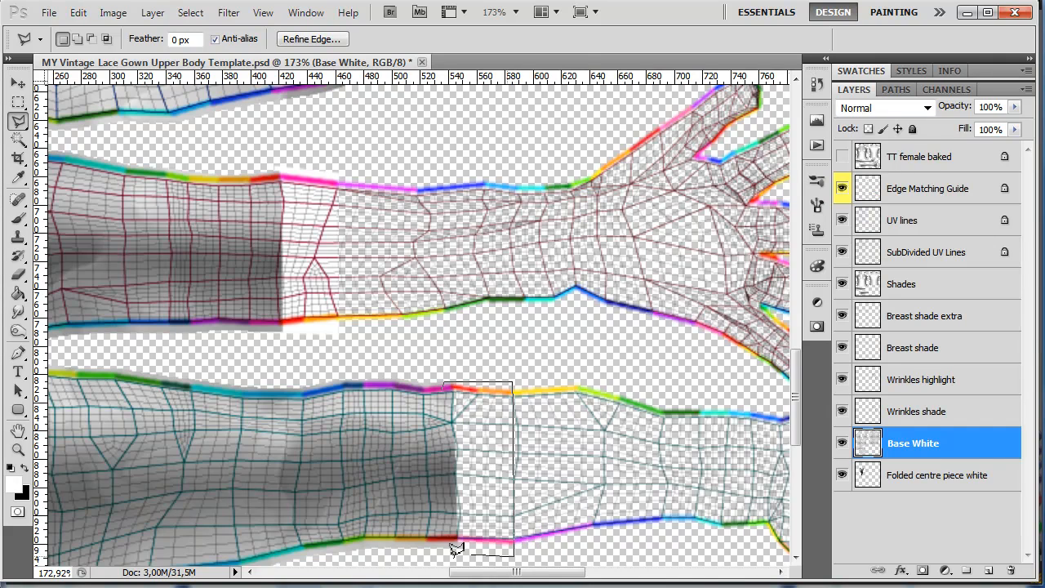
pyautogui.doubleClick(437, 484)
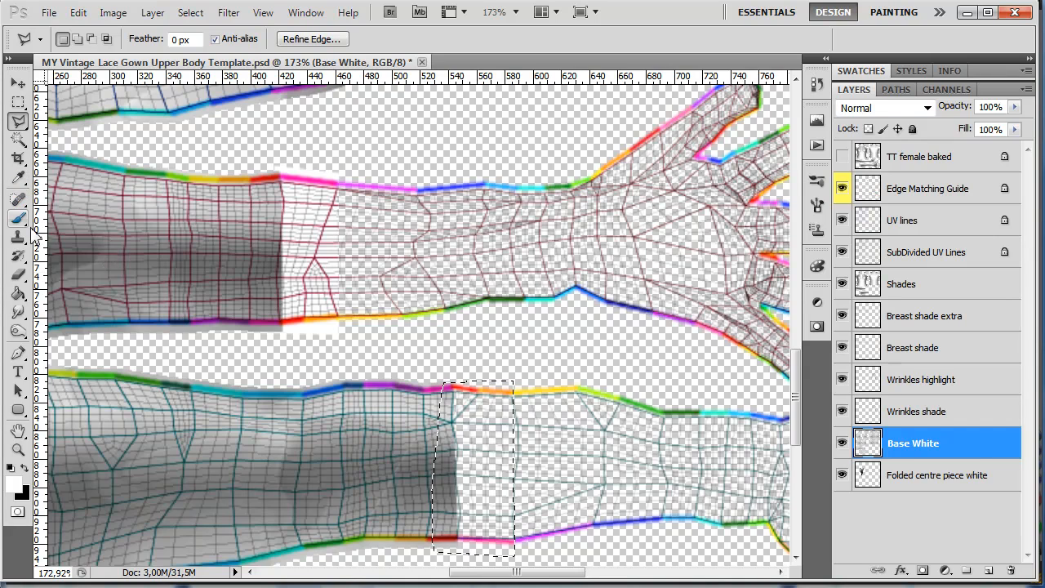
pyautogui.click(18, 292)
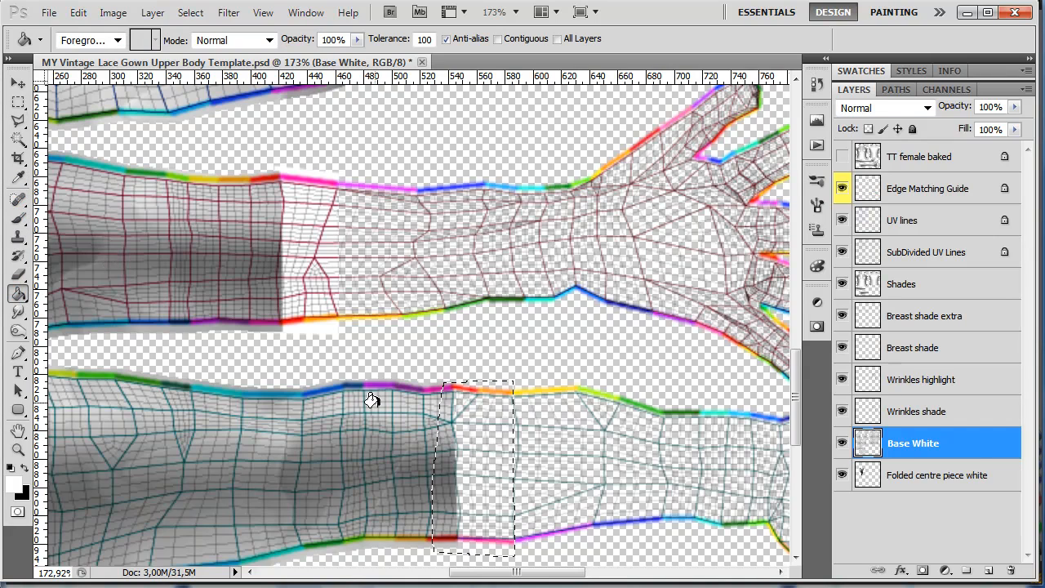
pyautogui.click(462, 419)
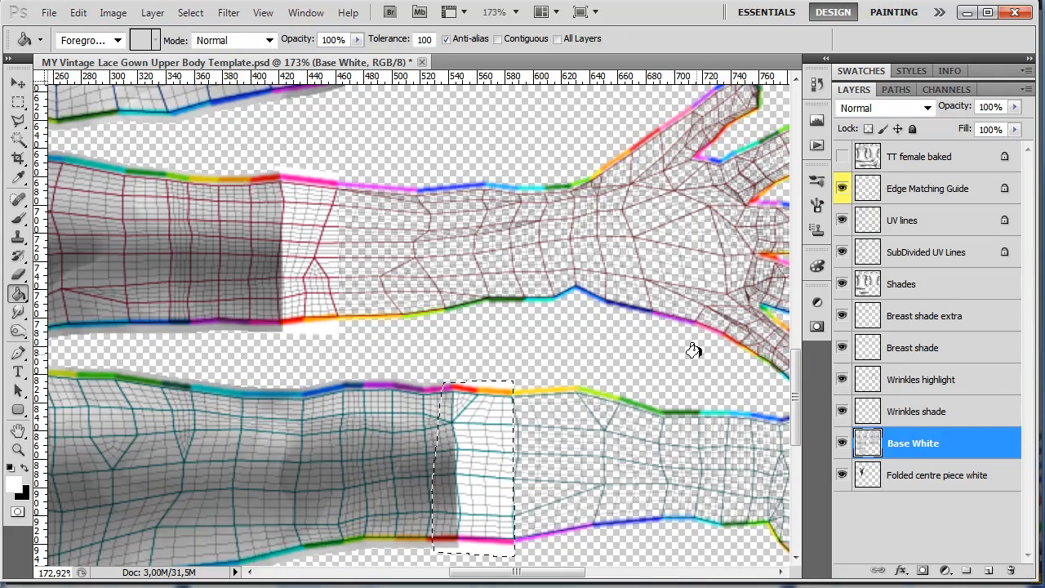
pyautogui.hotkey('ctrl', 'd')
# - Duplicate the Base White layer twice
pyautogui.scroll(-5, 646, 362)
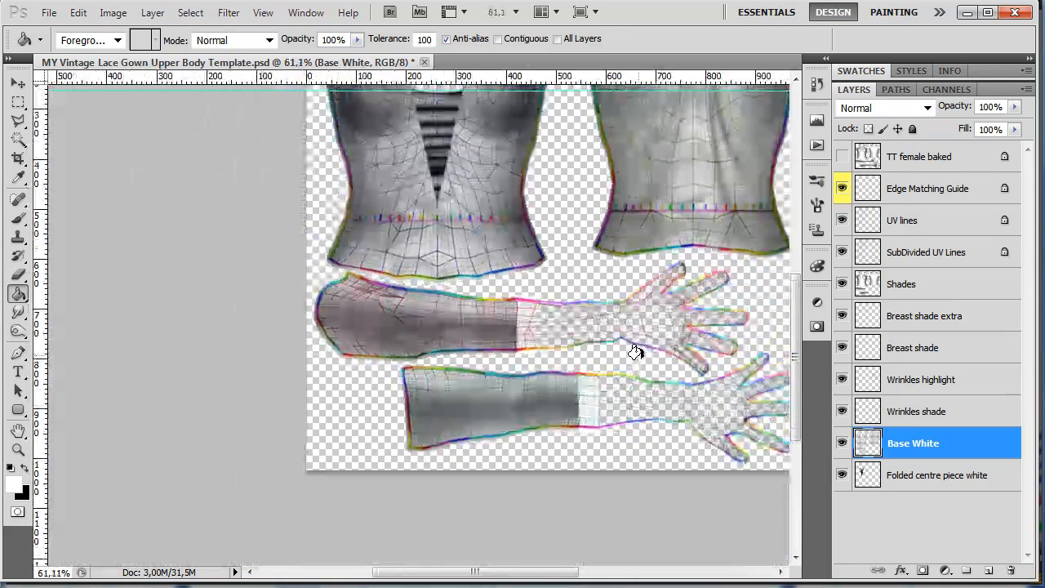
pyautogui.scroll(2, 600, 300)
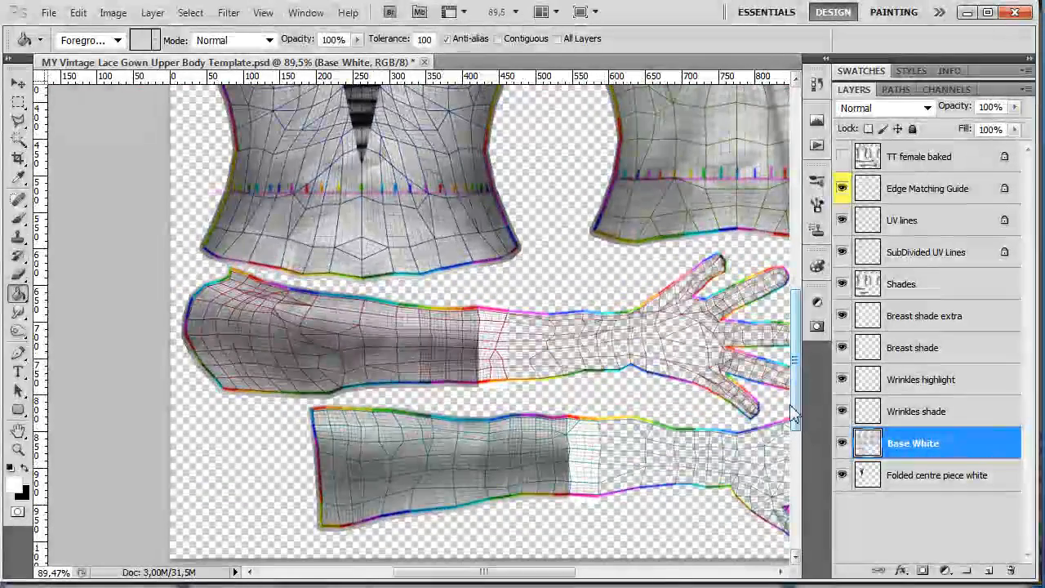
pyautogui.moveTo(798, 411); pyautogui.dragTo(797, 348)
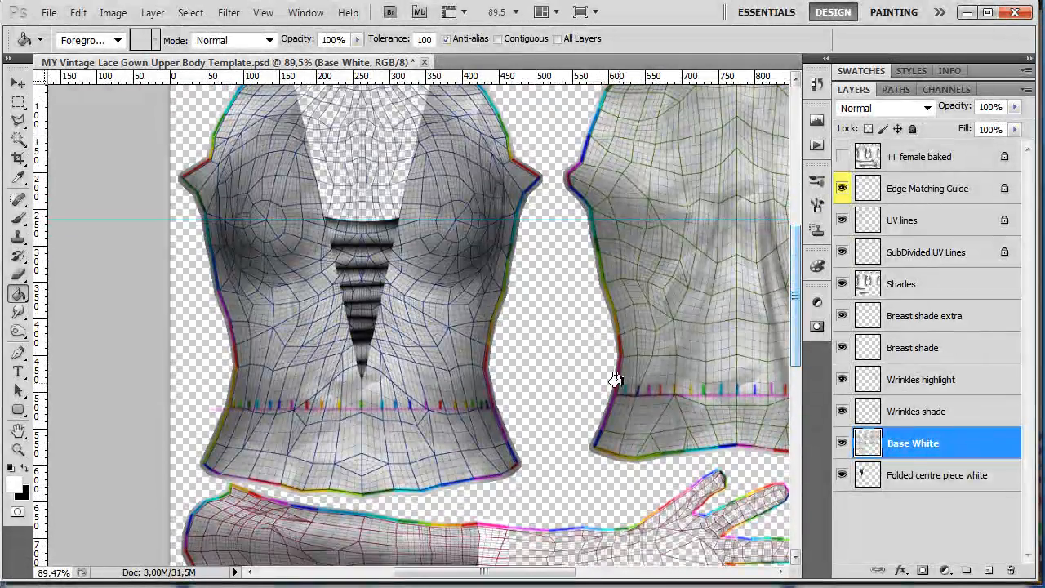
pyautogui.scroll(-2, 616, 380)
pyautogui.scroll(-1, 616, 380)
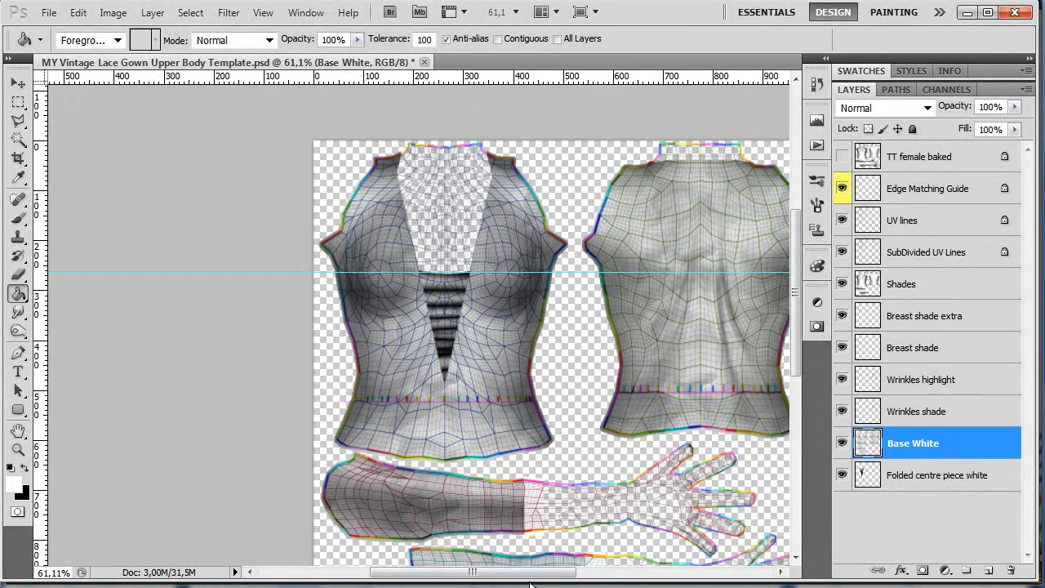
pyautogui.moveTo(531, 573); pyautogui.dragTo(577, 573)
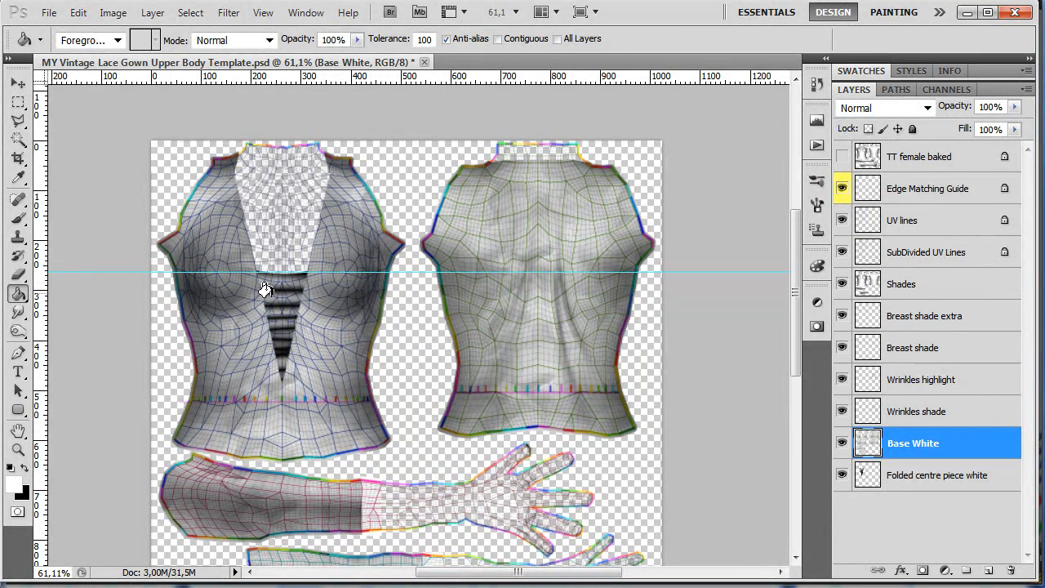
pyautogui.click(16, 88)
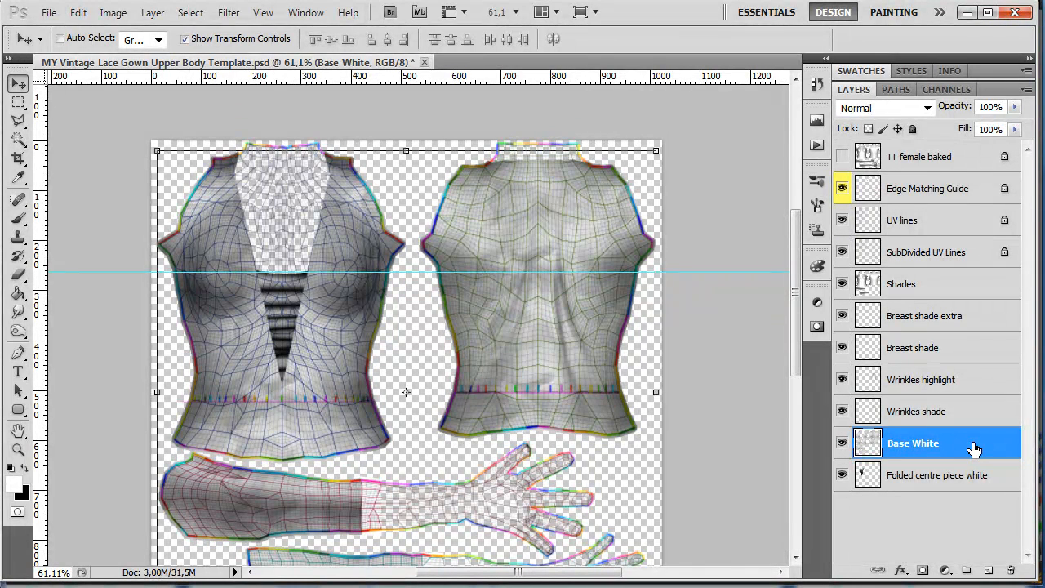
pyautogui.hotkey('ctrl', 'j')
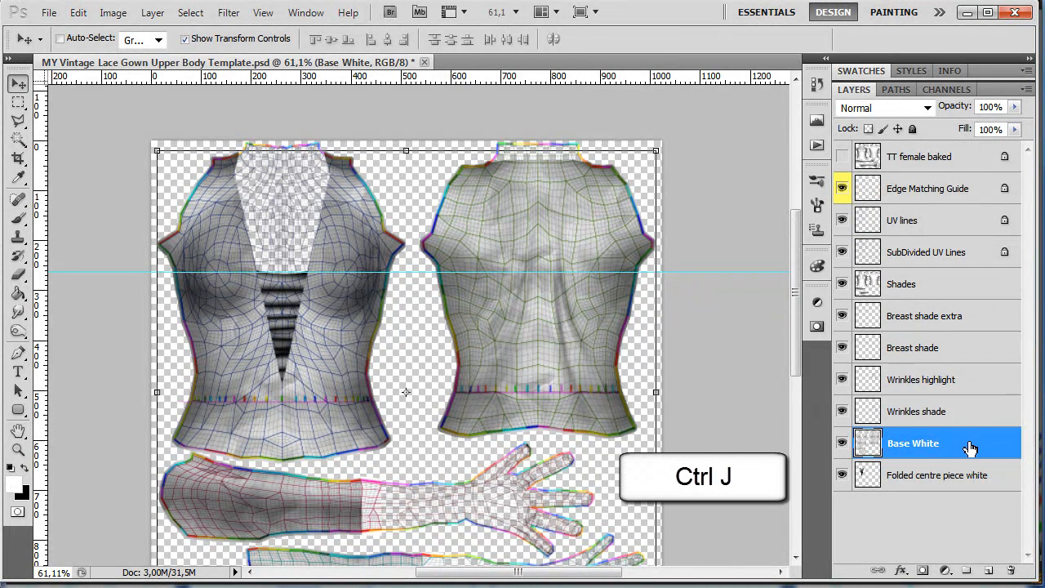
pyautogui.hotkey('ctrl', 'j')
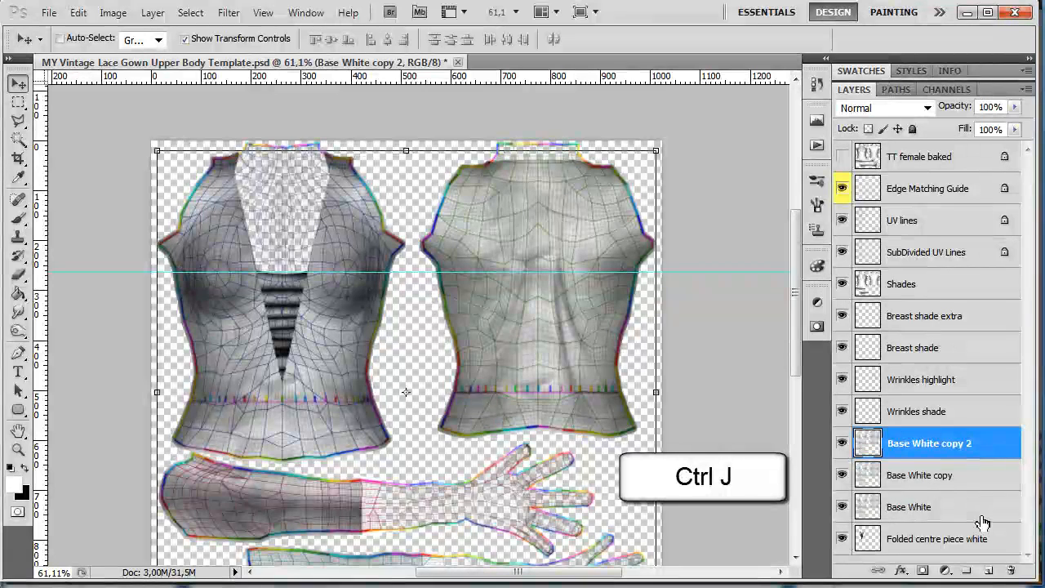
# - Rename the upper copy of the Base White layer as Base Front
pyautogui.doubleClick(931, 445)
pyautogui.moveTo(912, 445); pyautogui.dragTo(1003, 458)
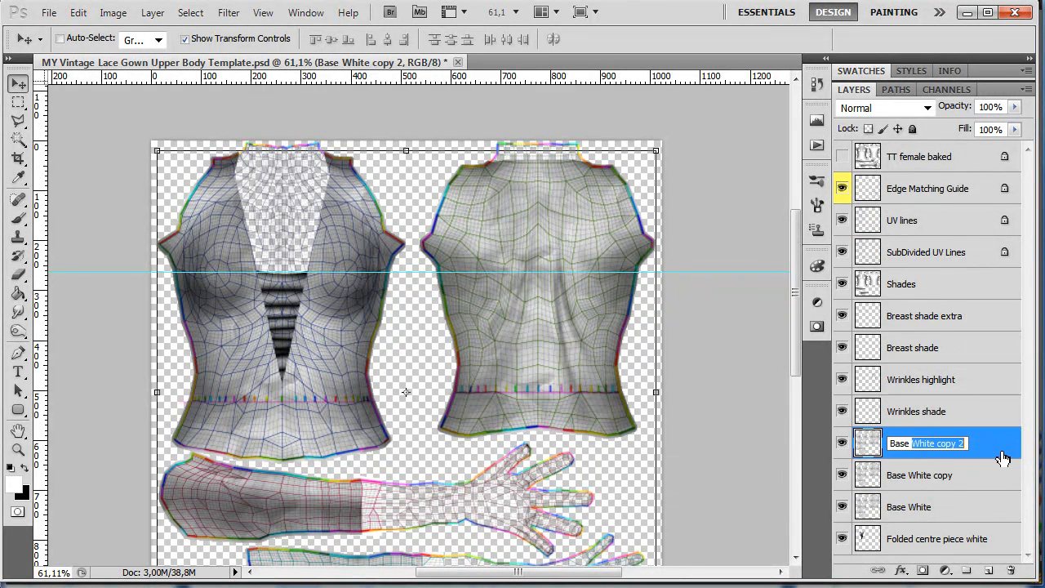
pyautogui.write('Front')
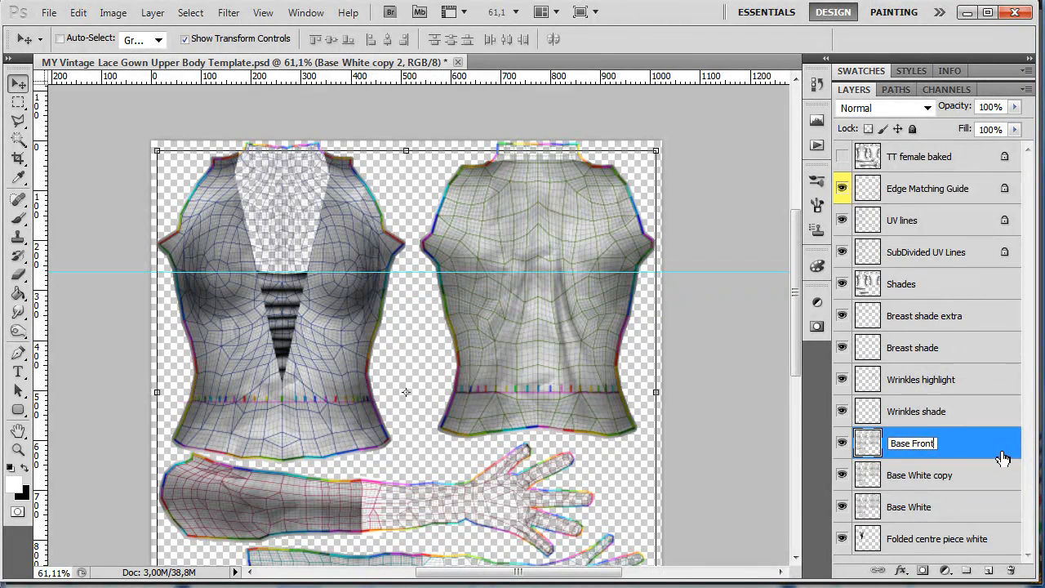
pyautogui.press('Return')
# - Rename the Base White copy layer as Base Back
pyautogui.click(921, 478)
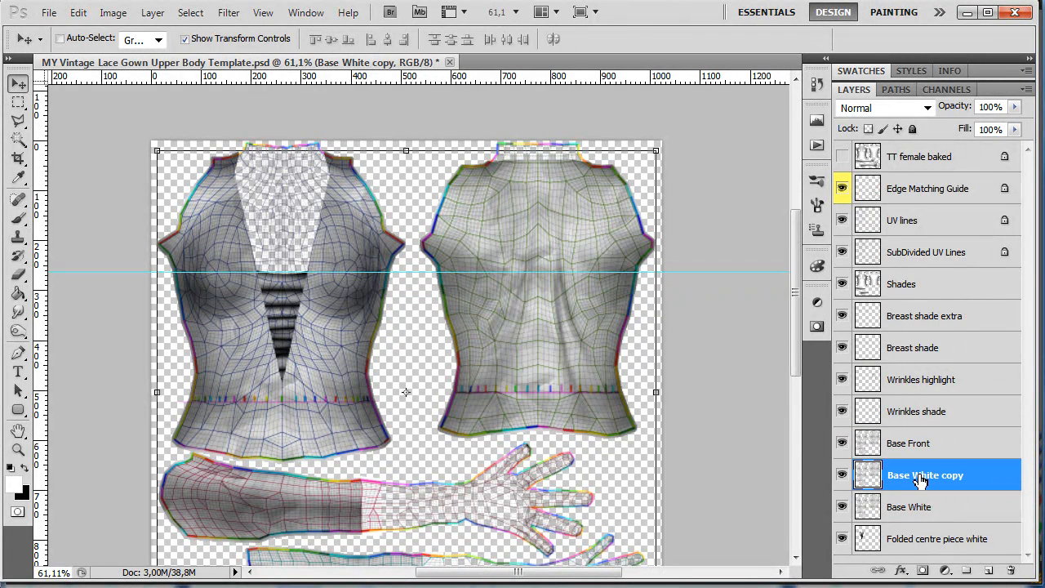
pyautogui.doubleClick(921, 479)
pyautogui.moveTo(912, 475); pyautogui.dragTo(958, 475)
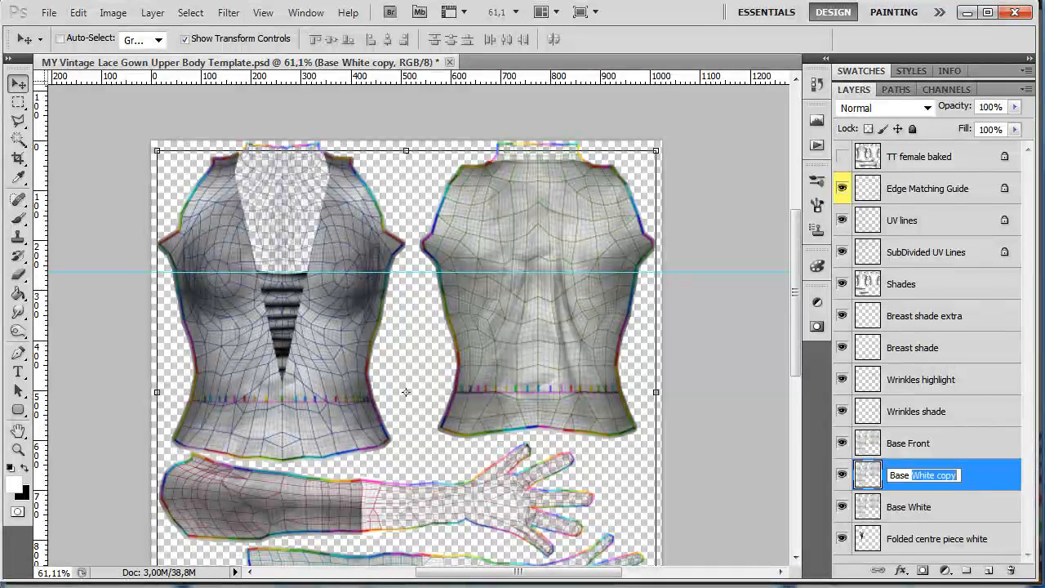
pyautogui.write('Base Back')
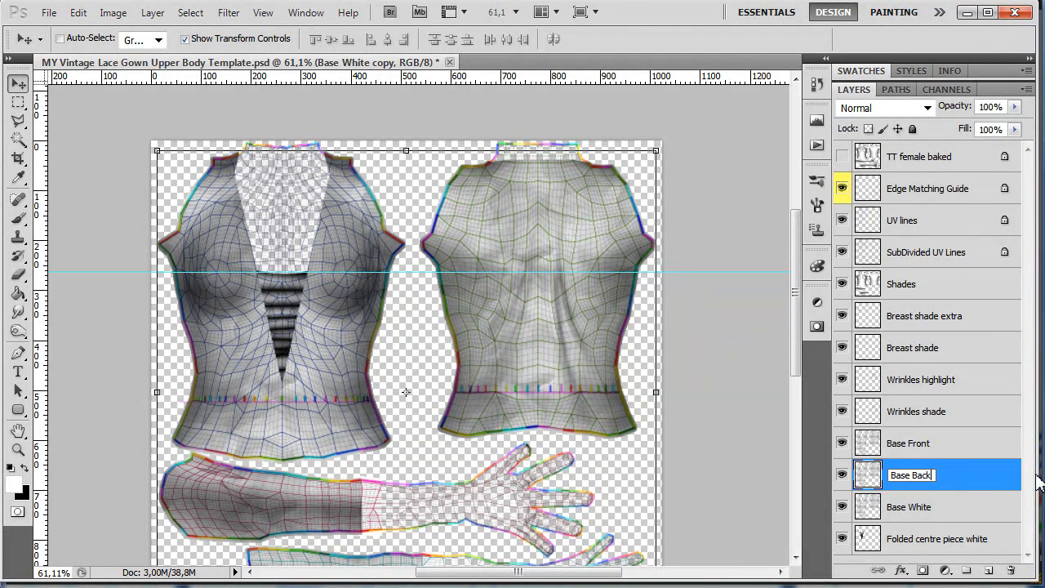
# - Rename the original Base White layer as Base Arms
pyautogui.click(915, 510)
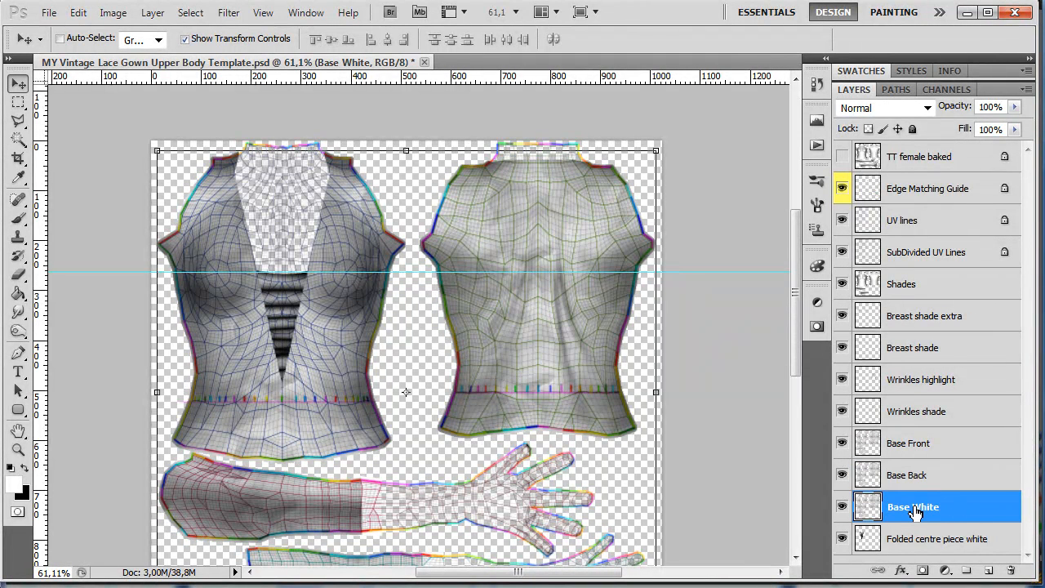
pyautogui.doubleClick(914, 508)
pyautogui.write('A')
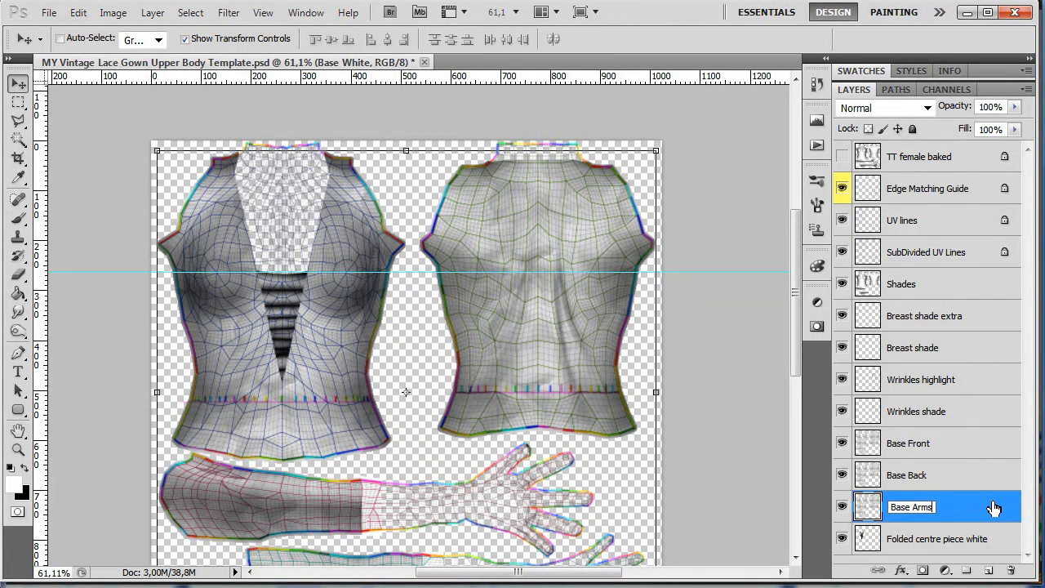
pyautogui.write('rms')
# - Hide the Base Arms, Base Back and Shades layers and delete the back bodice piece from Base Front with a rectangular selection
pyautogui.click(842, 507)
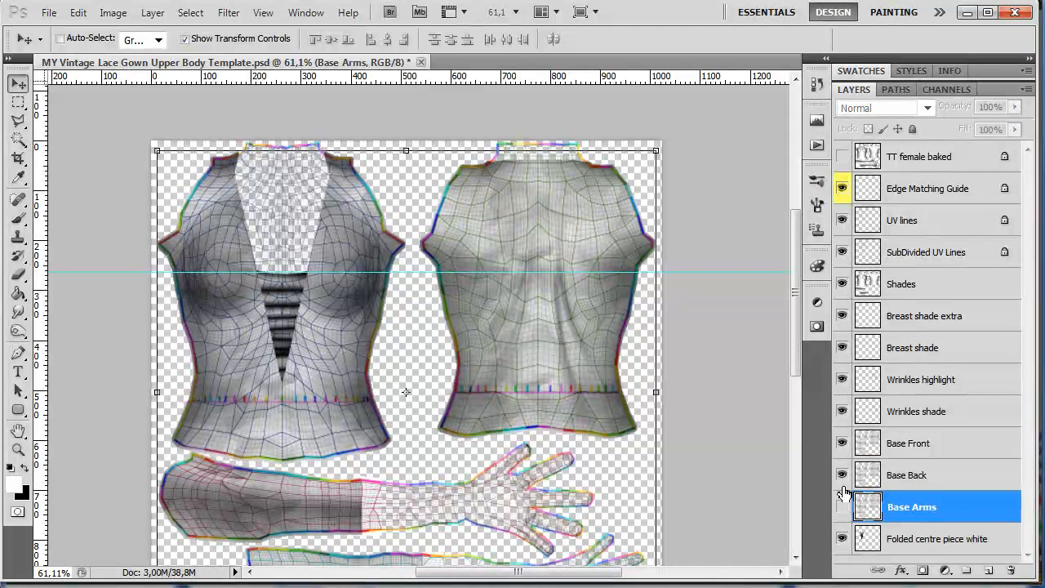
pyautogui.click(842, 475)
pyautogui.click(936, 447)
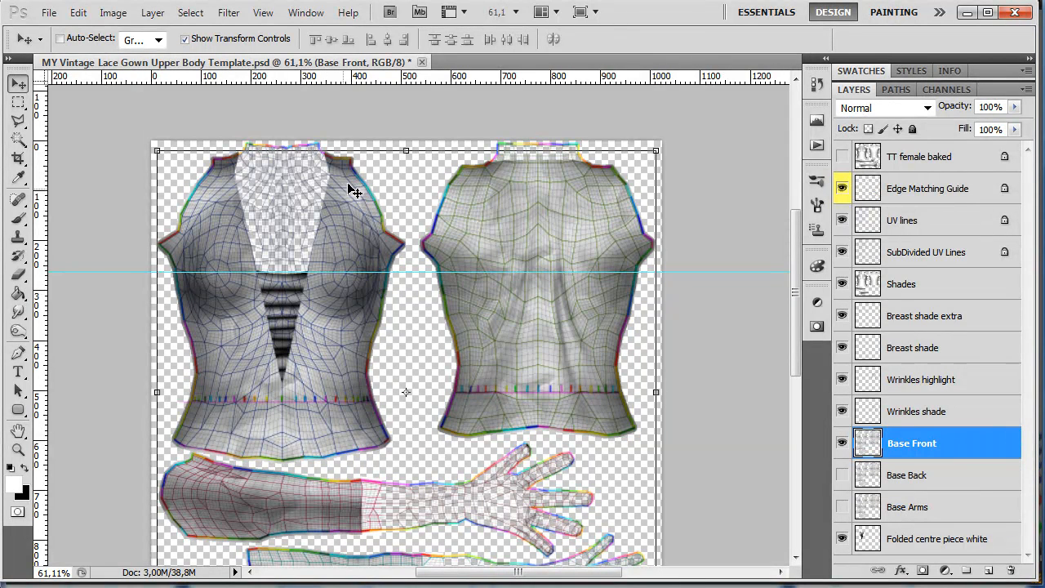
pyautogui.click(18, 120)
pyautogui.click(18, 102)
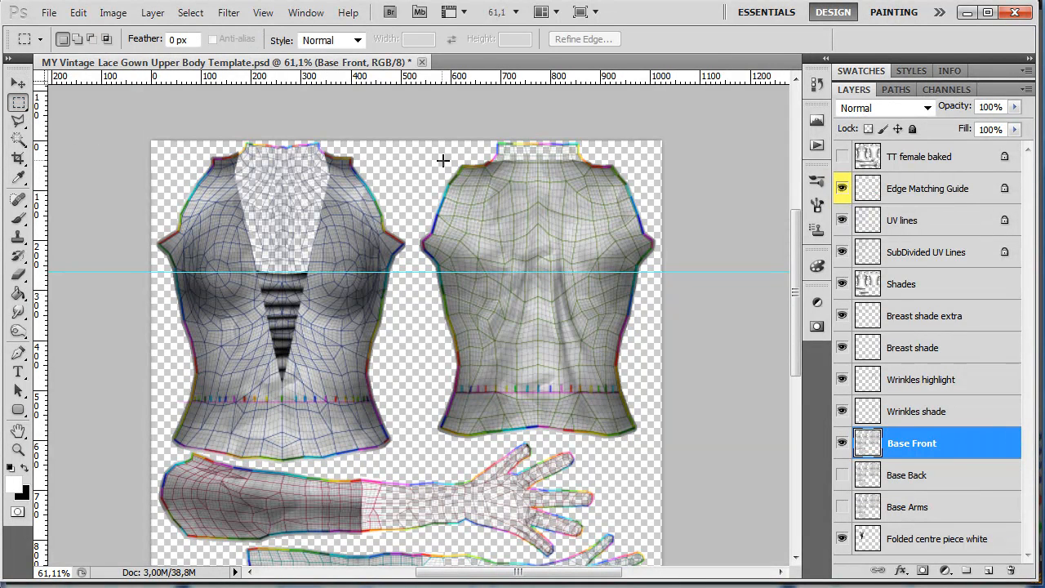
pyautogui.moveTo(455, 248); pyautogui.dragTo(663, 502)
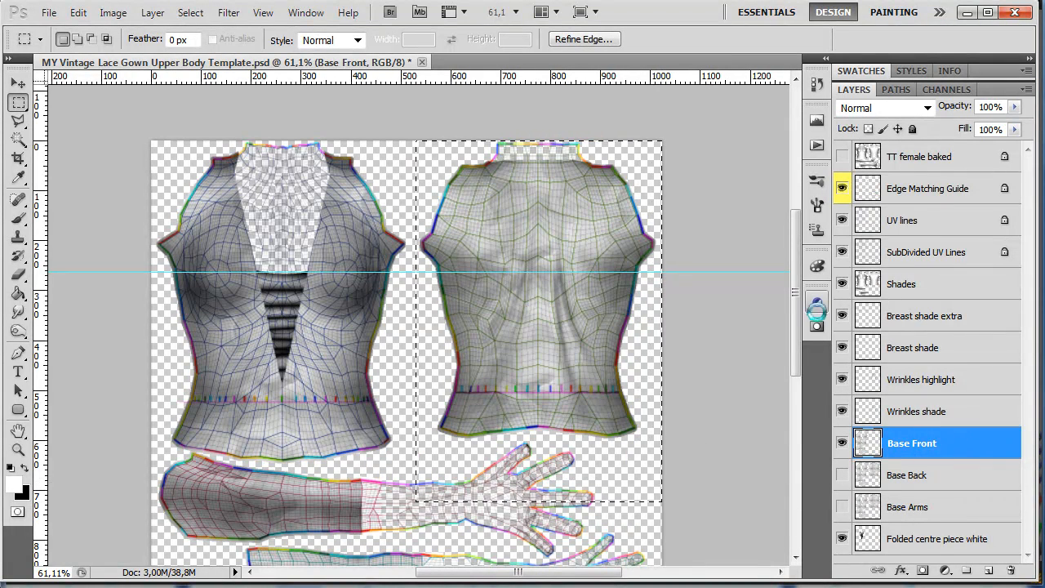
pyautogui.press('Delete')
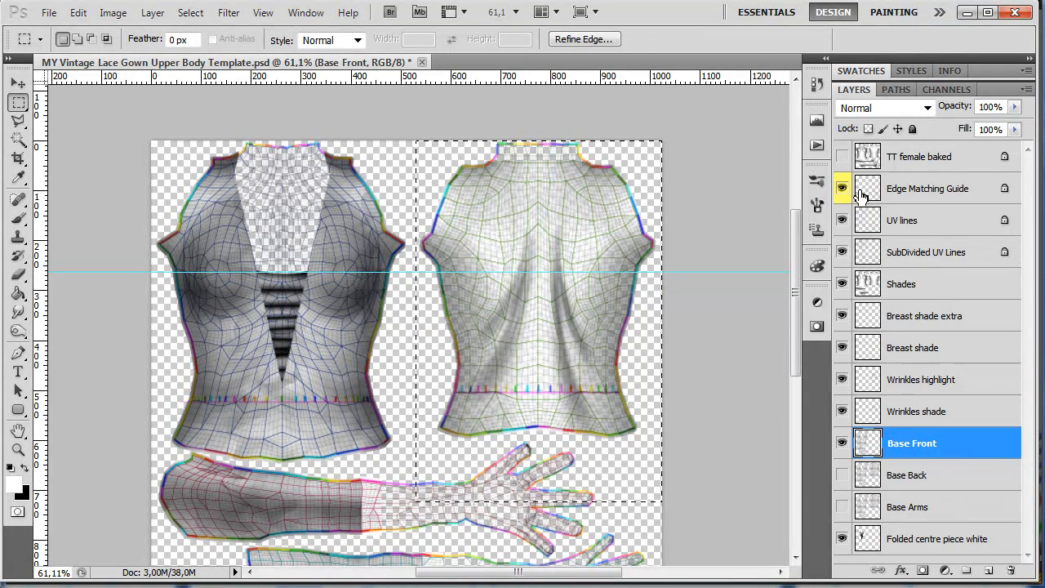
pyautogui.click(842, 283)
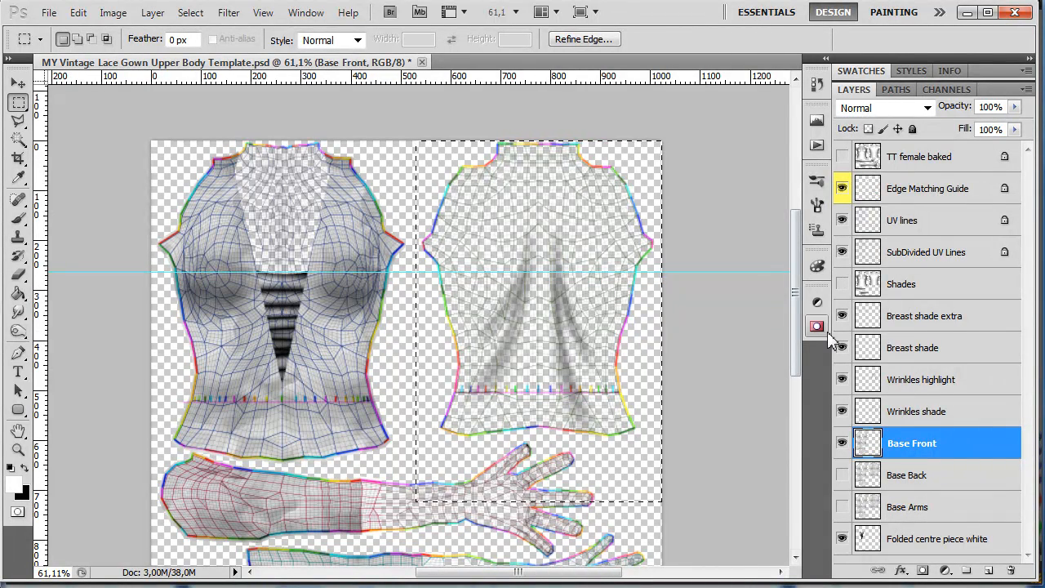
# - Delete both sleeve pieces from the Base Front layer by outlining them with the Polygonal Lasso
pyautogui.moveTo(801, 355); pyautogui.dragTo(798, 427)
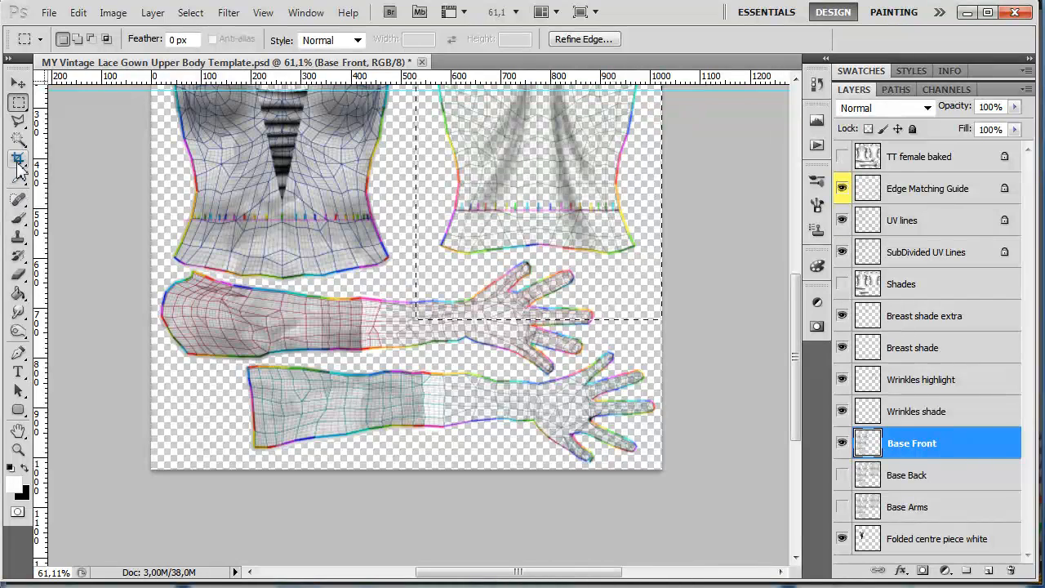
pyautogui.click(19, 121)
pyautogui.hotkey('ctrl', 'd')
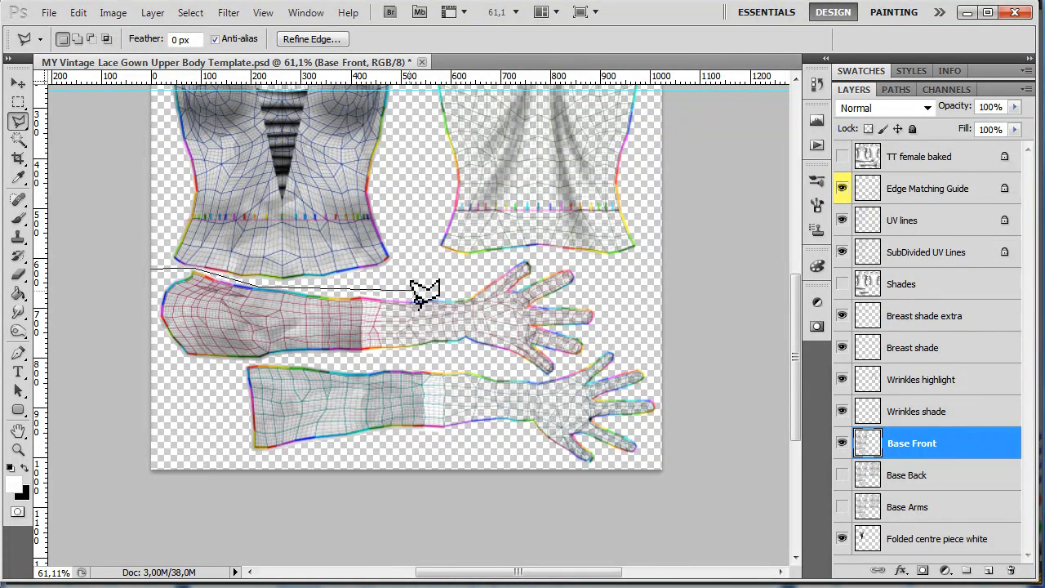
pyautogui.click(531, 461)
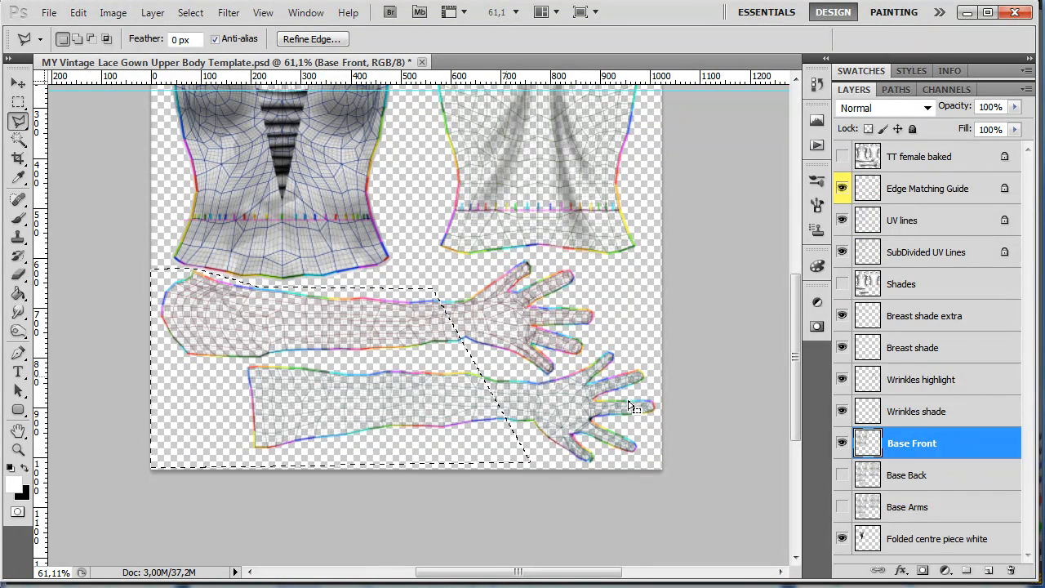
# - Show Base Back instead of Base Front and delete both sleeves from it using the existing selection
pyautogui.click(842, 443)
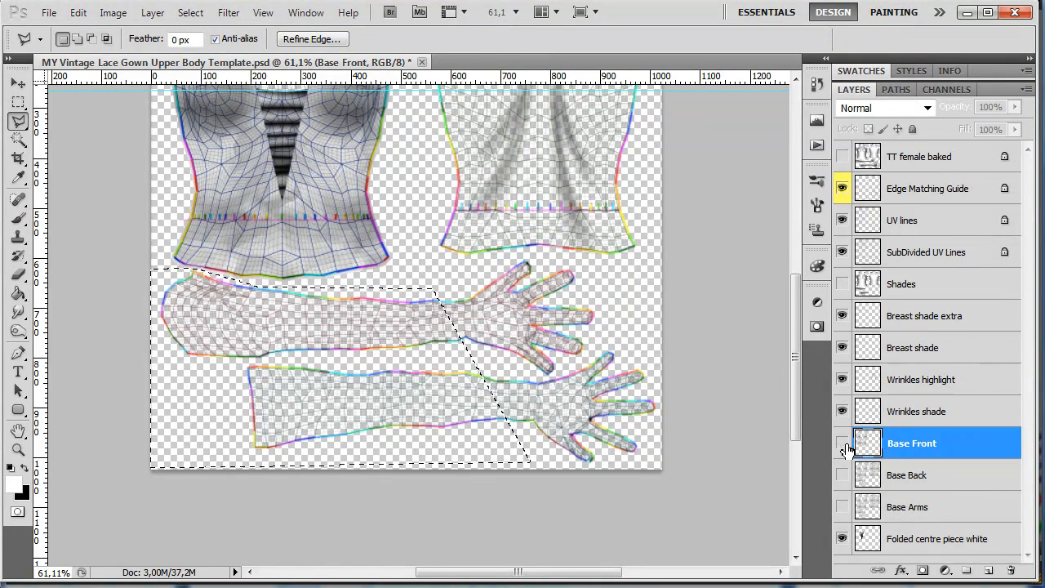
pyautogui.click(842, 474)
pyautogui.click(870, 475)
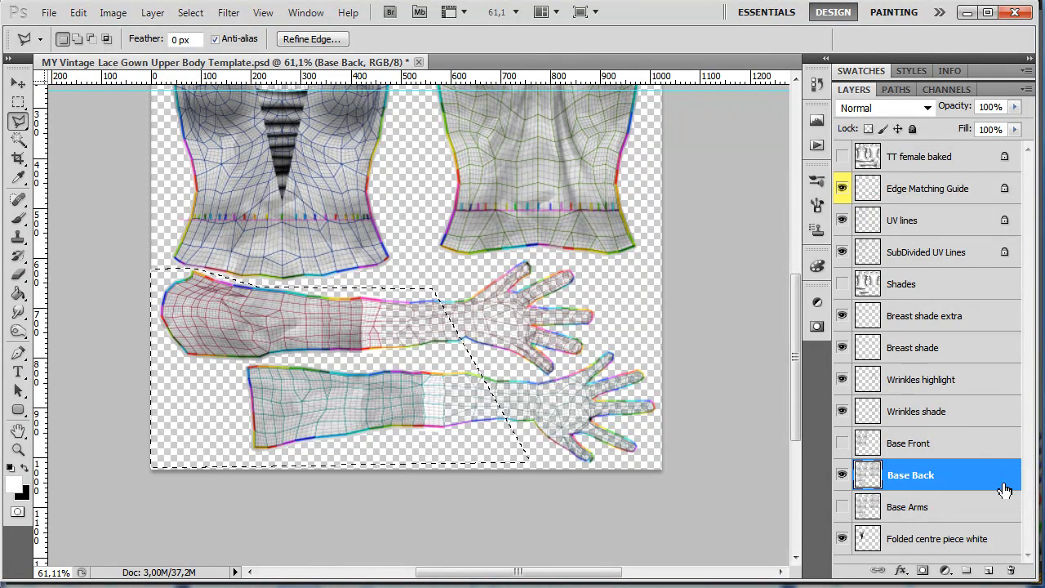
pyautogui.press('Delete')
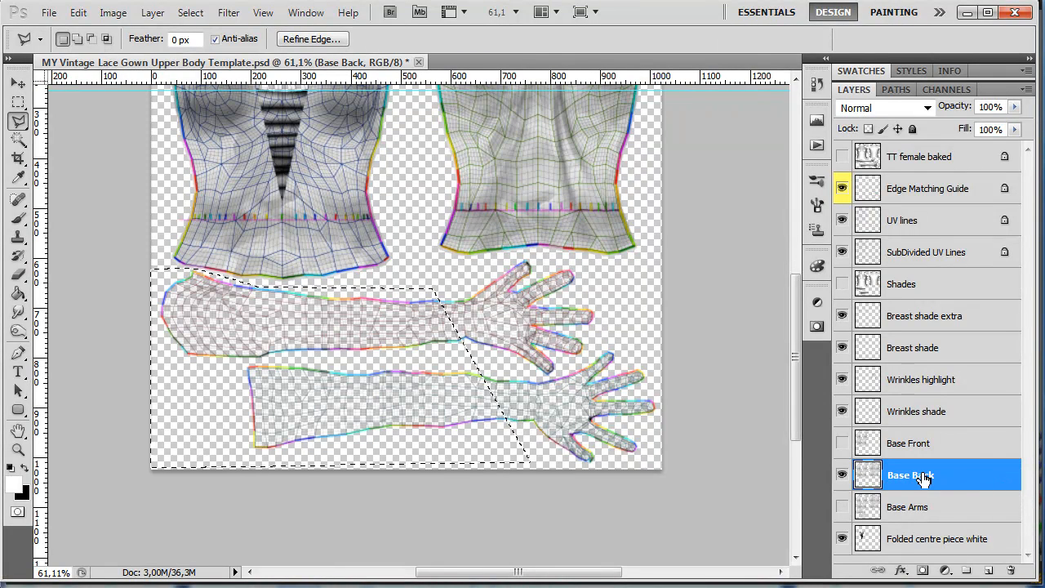
# - Delete the front bodice piece from the Base Back layer with a rectangular selection
pyautogui.scroll(-1, 482, 395)
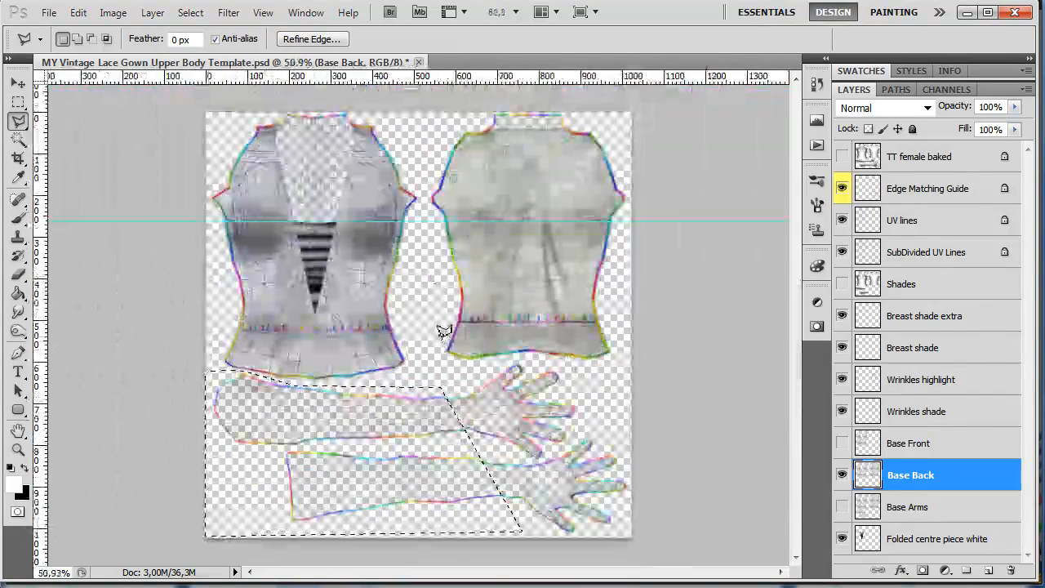
pyautogui.click(18, 101)
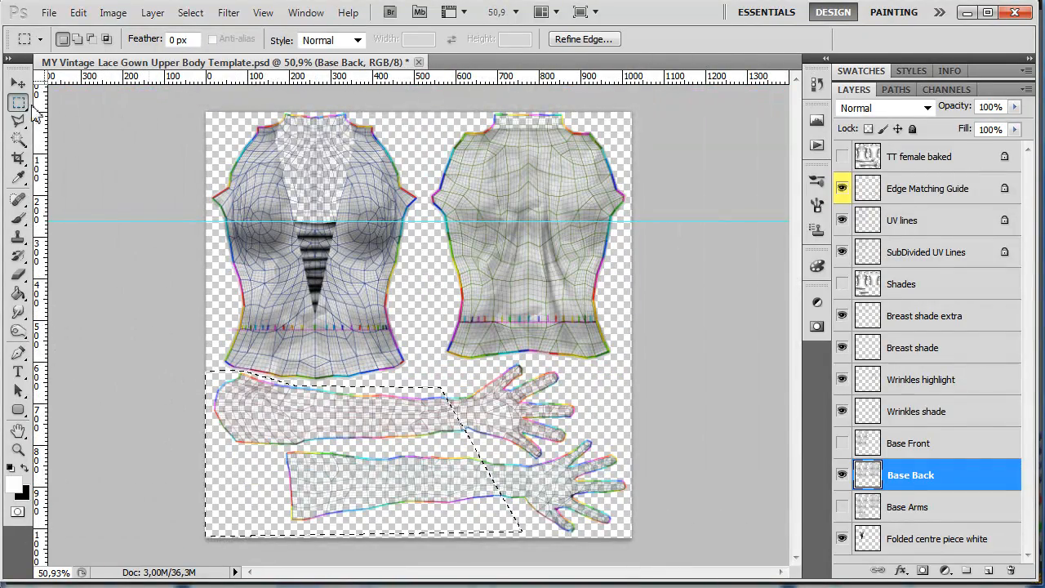
pyautogui.click(205, 116)
pyautogui.moveTo(380, 287); pyautogui.dragTo(420, 398)
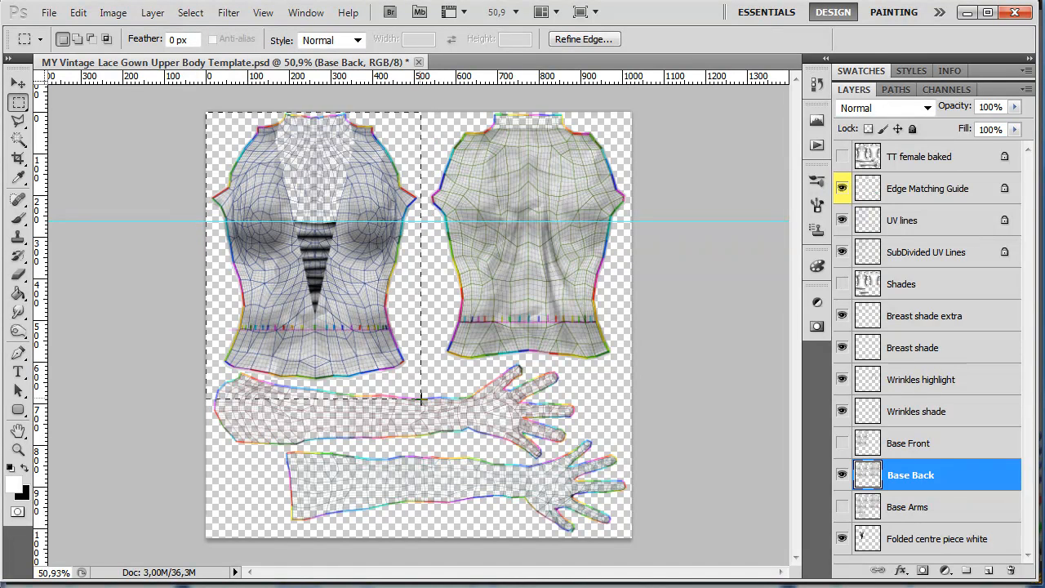
pyautogui.press('Delete')
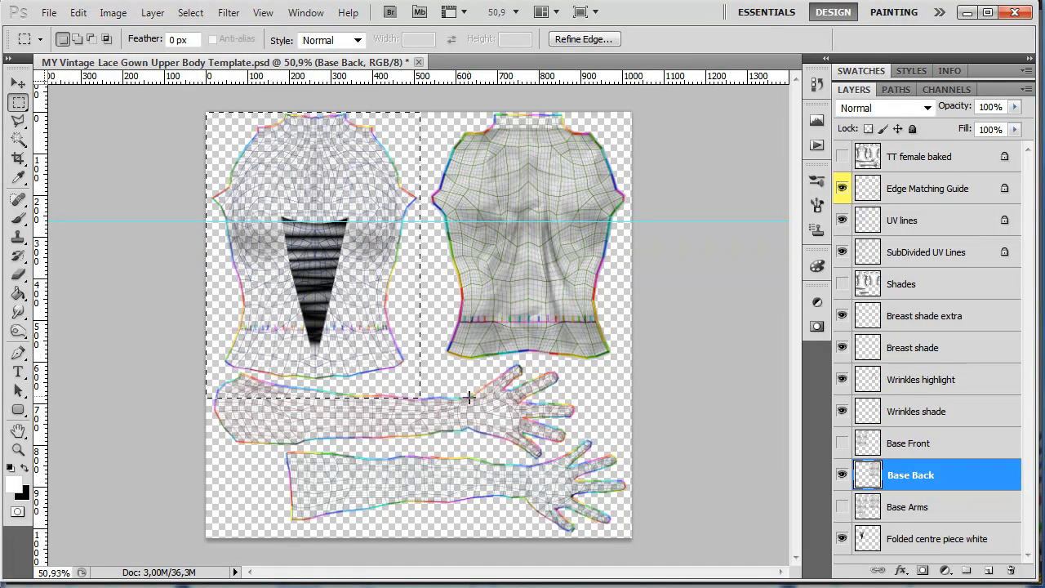
# - Show Base Arms instead of Base Back and delete both bodice pieces from it with a polygonal selection around them
pyautogui.click(942, 511)
pyautogui.click(842, 508)
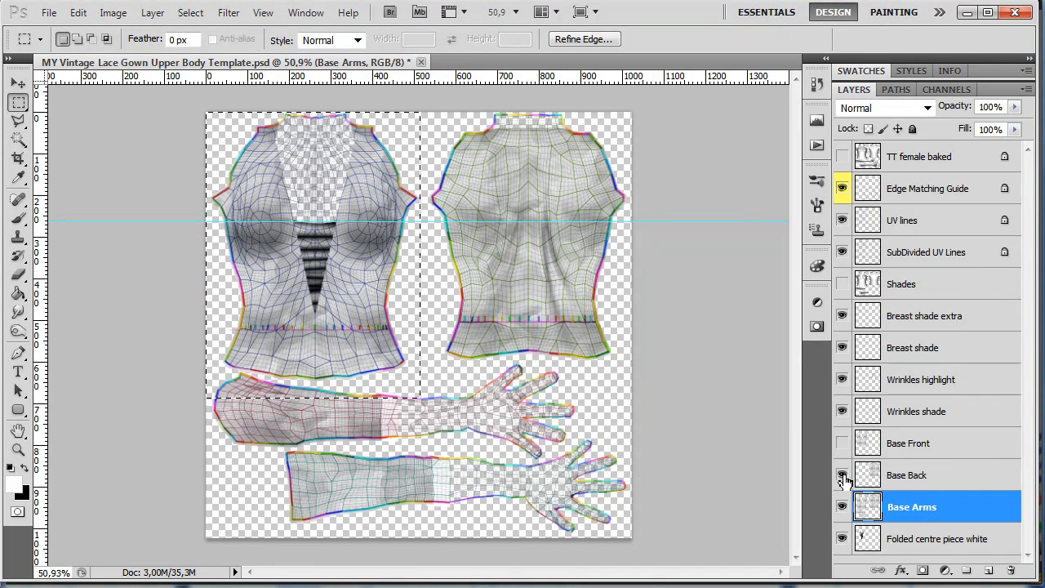
pyautogui.click(842, 475)
pyautogui.moveTo(629, 363); pyautogui.dragTo(579, 357)
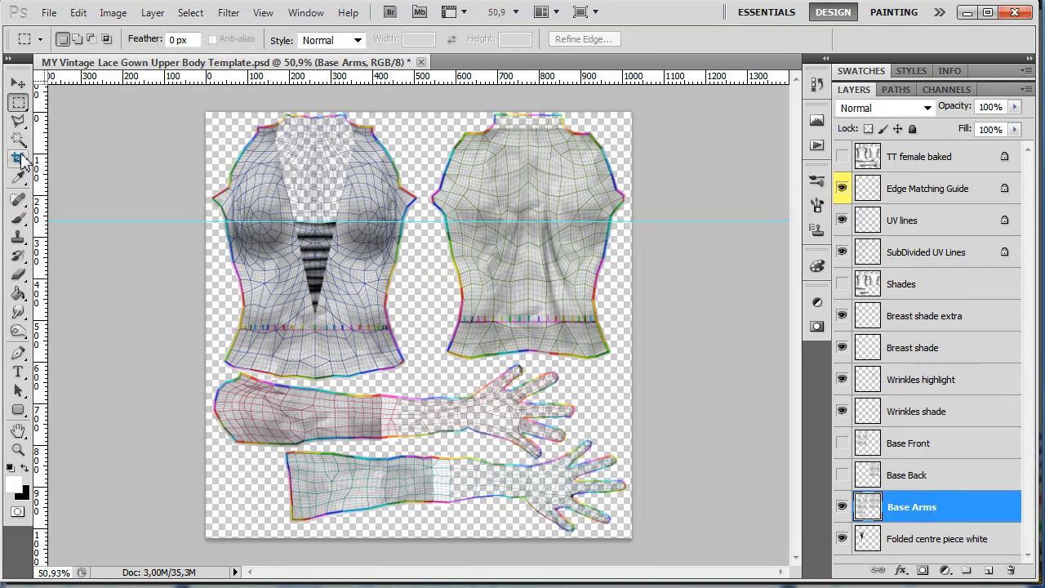
pyautogui.click(18, 120)
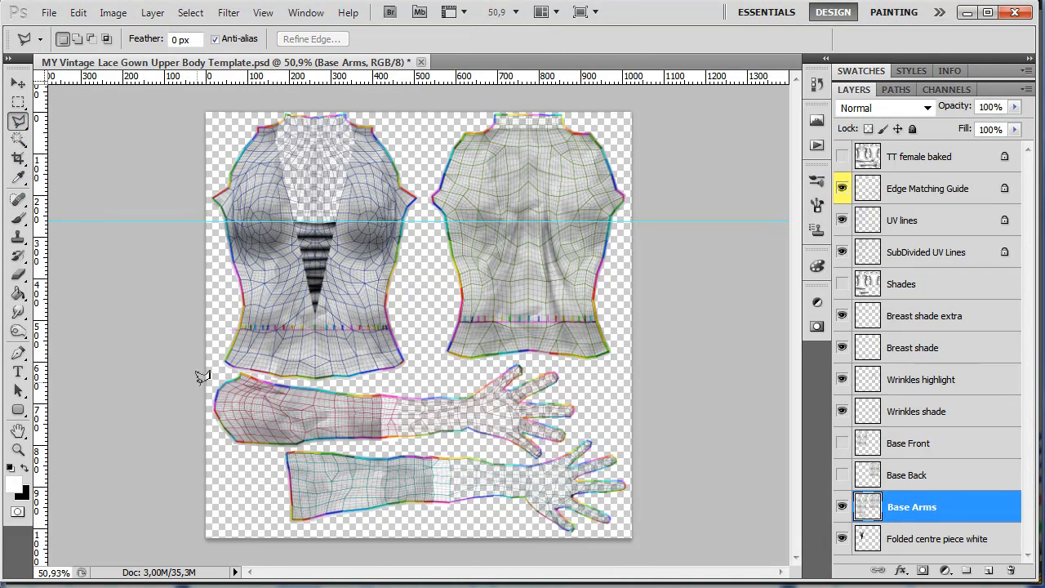
pyautogui.click(241, 372)
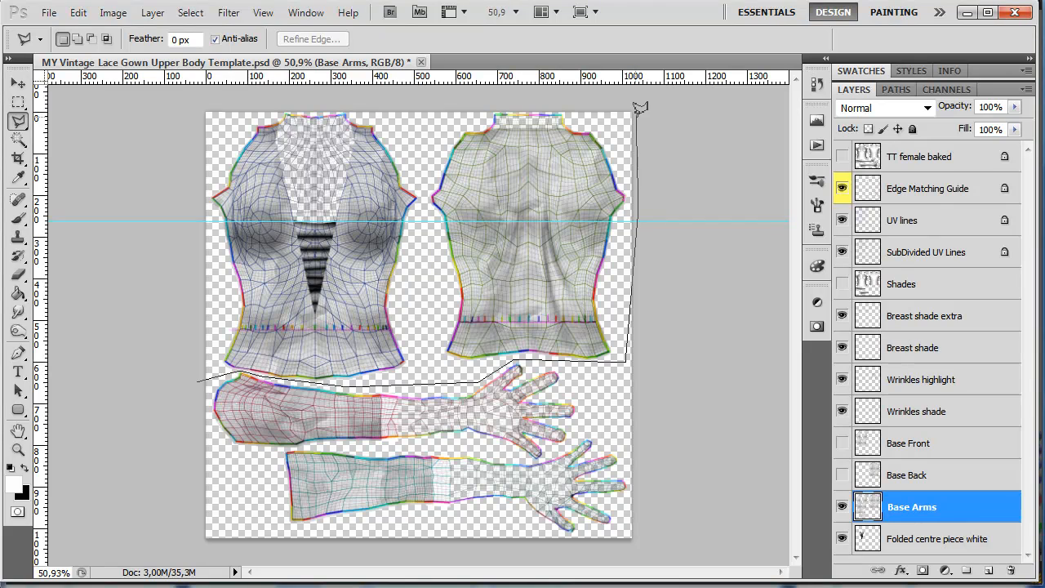
pyautogui.click(162, 116)
pyautogui.doubleClick(170, 316)
pyautogui.press('Delete')
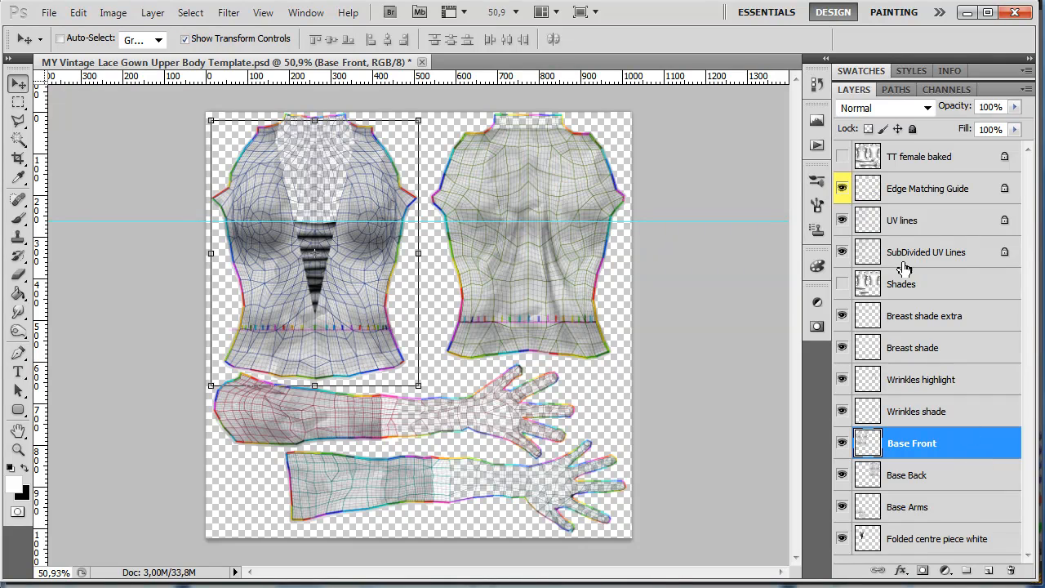
# - Hide both UV line layers and apply a Pattern Overlay to Base Front using the red-and-gold ornamental pattern, repositioned on the bodice
pyautogui.click(841, 253)
pyautogui.click(843, 222)
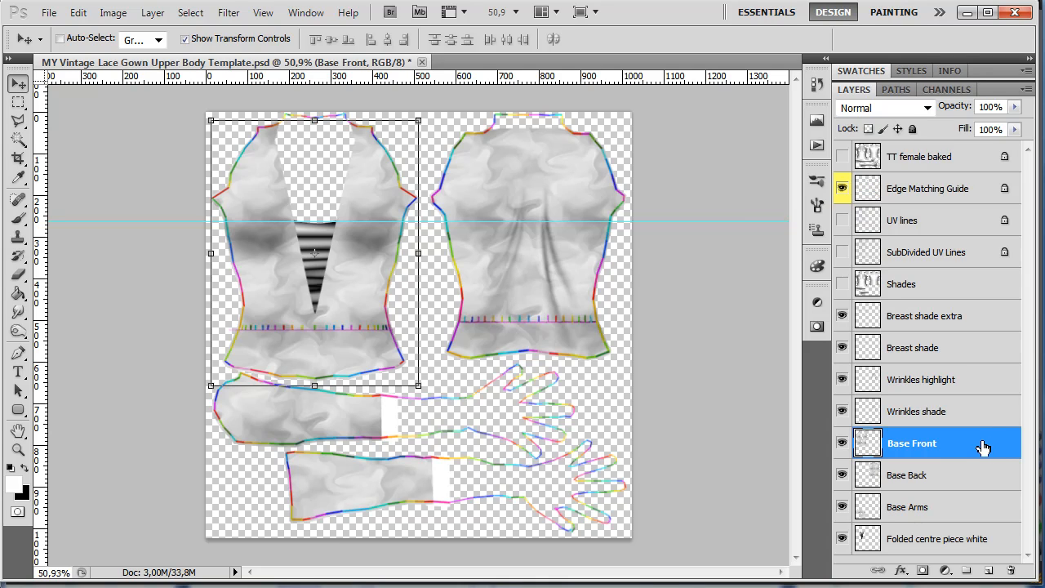
pyautogui.doubleClick(957, 445)
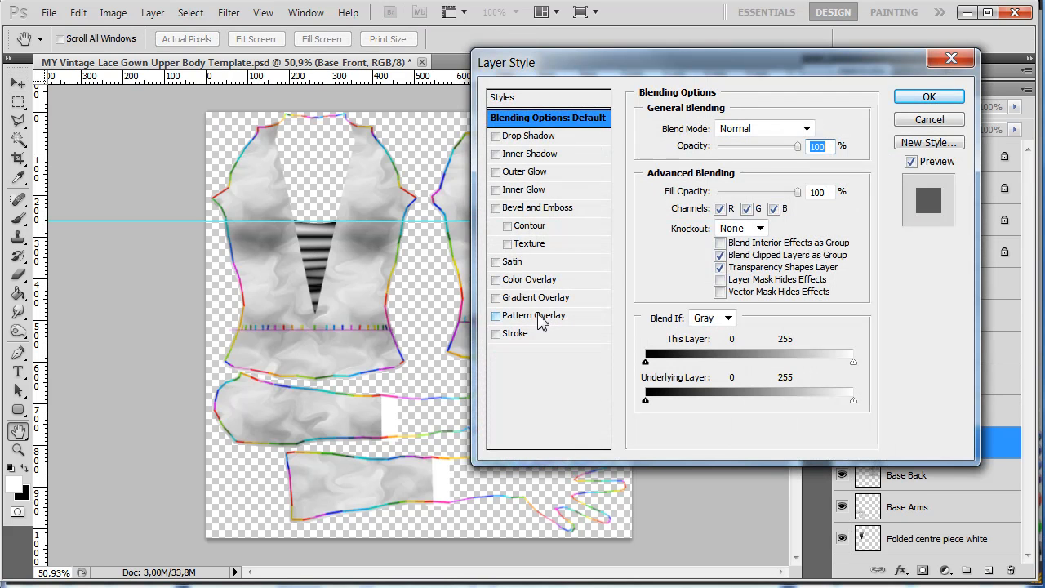
pyautogui.click(541, 317)
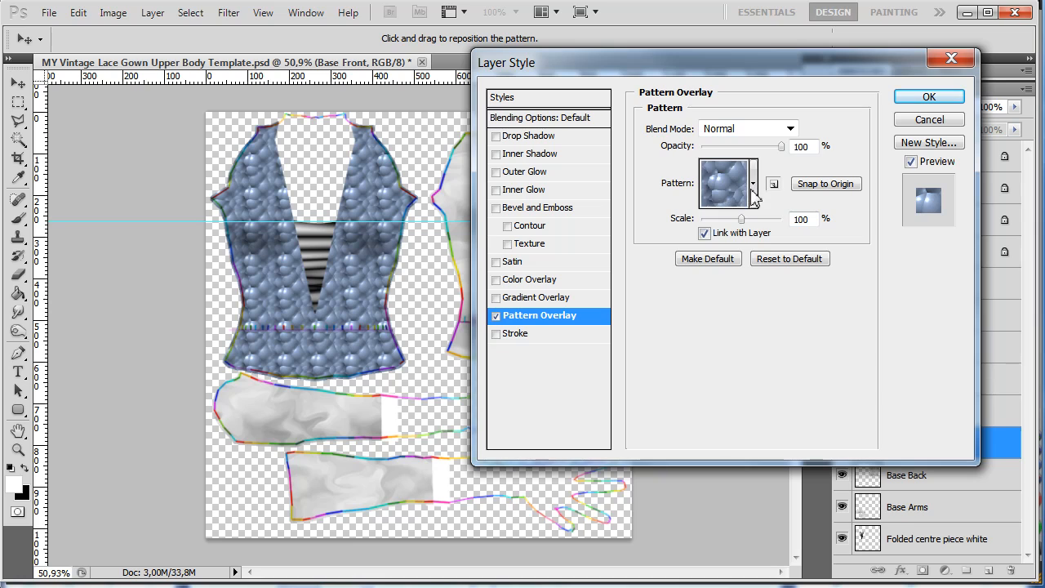
pyautogui.click(755, 190)
pyautogui.click(696, 238)
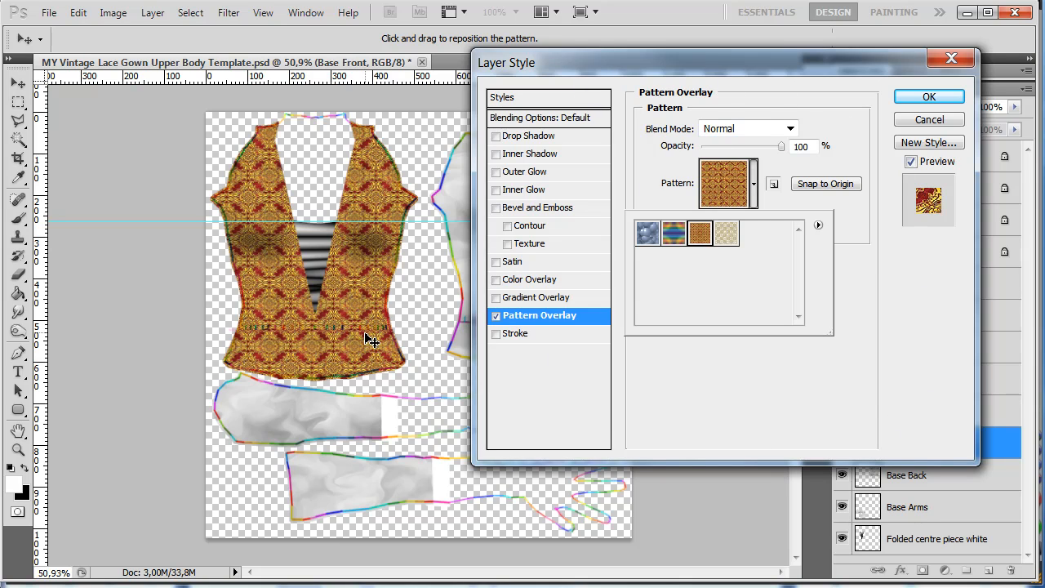
pyautogui.moveTo(343, 359); pyautogui.dragTo(333, 335)
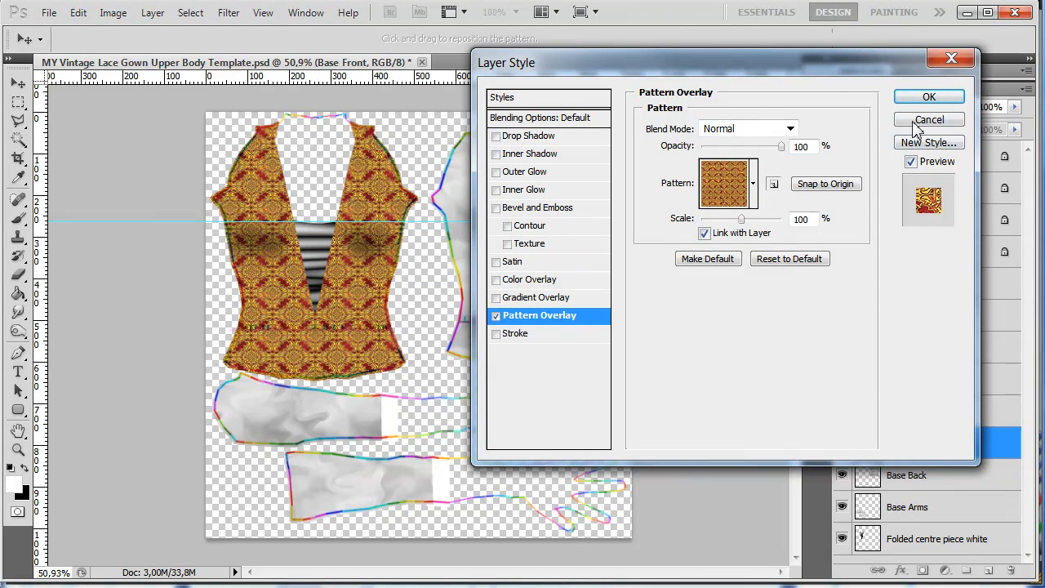
pyautogui.click(928, 97)
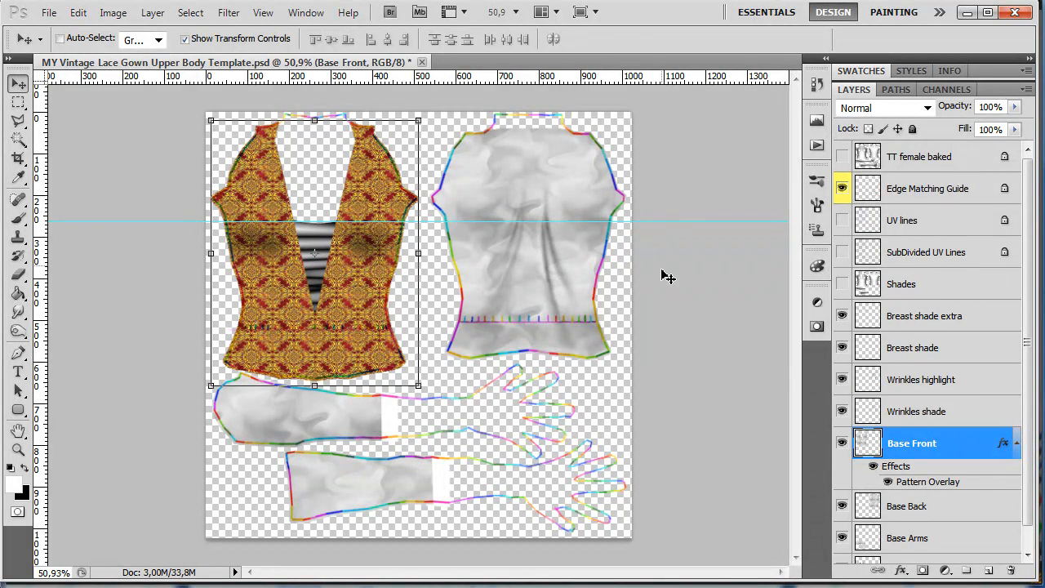
# - Show the UV lines layer and place a vertical guide along the centre line of the back bodice piece
pyautogui.click(842, 220)
pyautogui.scroll(2, 709, 123)
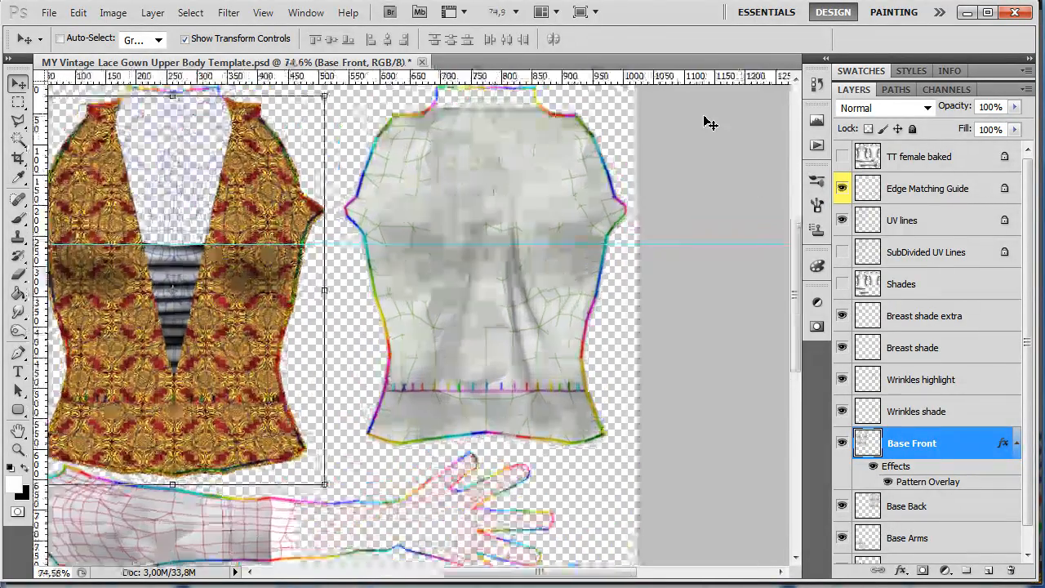
pyautogui.scroll(3, 709, 122)
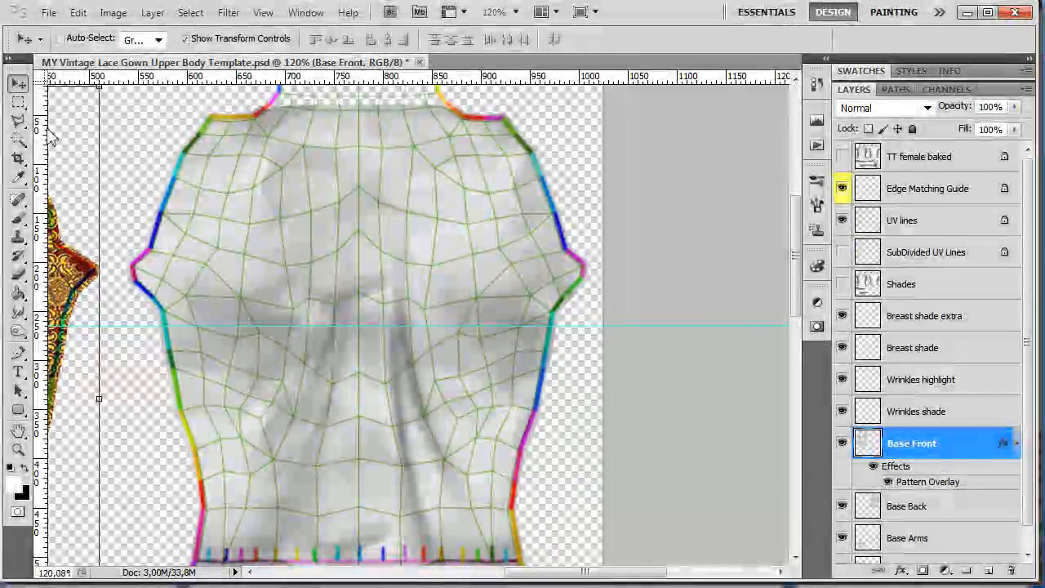
pyautogui.moveTo(39, 117); pyautogui.dragTo(362, 135)
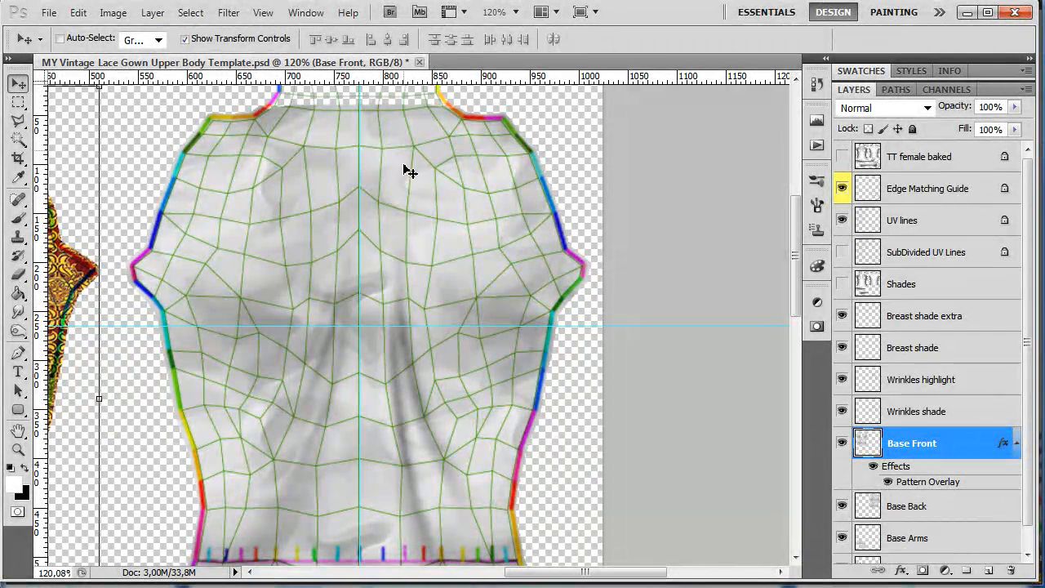
# - Hide the UV lines and apply a Pattern Overlay to Base Back using the red-and-gold ornamental pattern, repositioned around the vertical guide
pyautogui.click(844, 221)
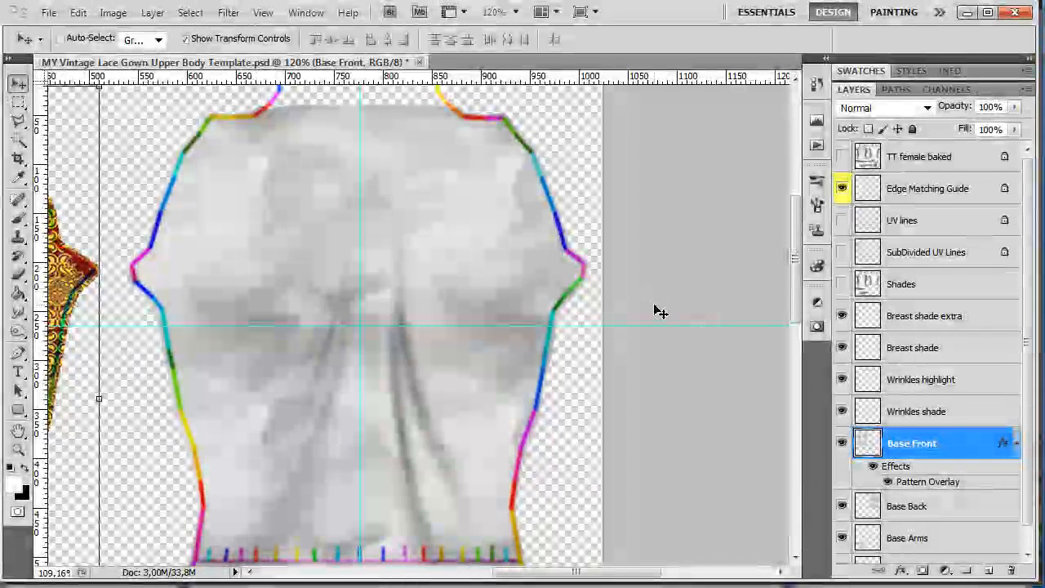
pyautogui.scroll(-1, 660, 316)
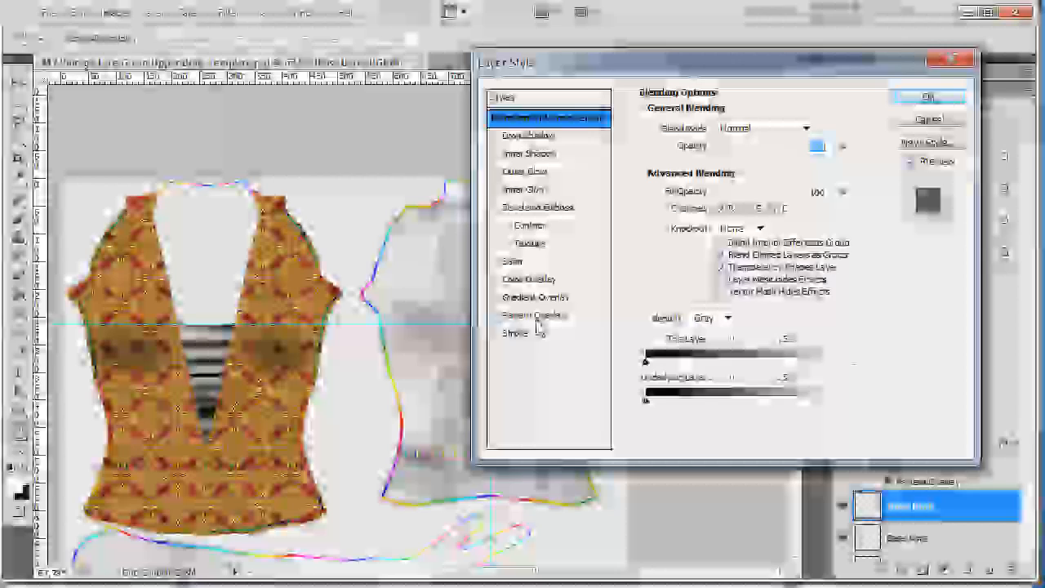
pyautogui.click(539, 315)
pyautogui.click(753, 184)
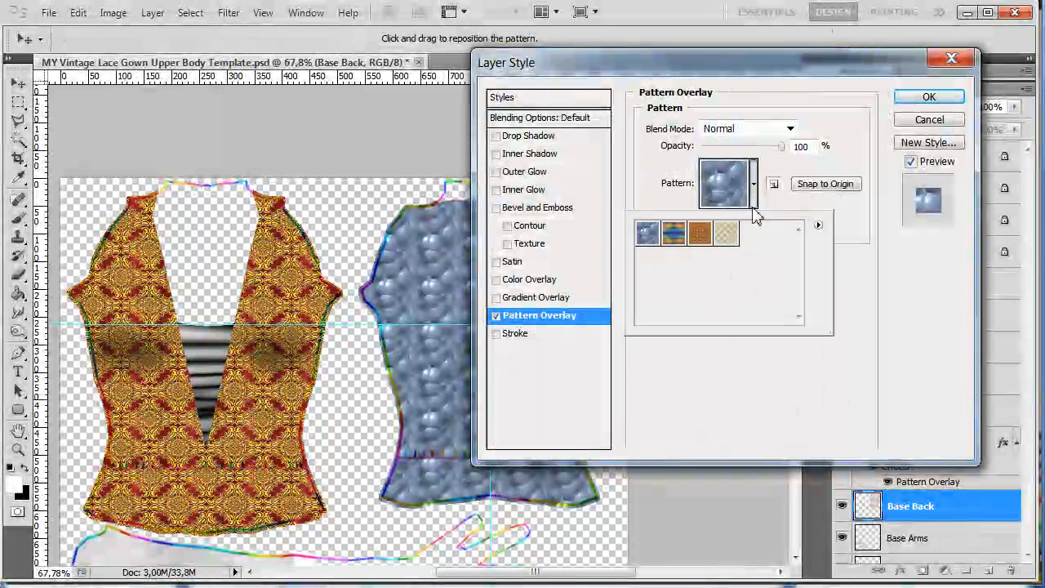
pyautogui.click(700, 234)
pyautogui.moveTo(742, 74); pyautogui.dragTo(862, 76)
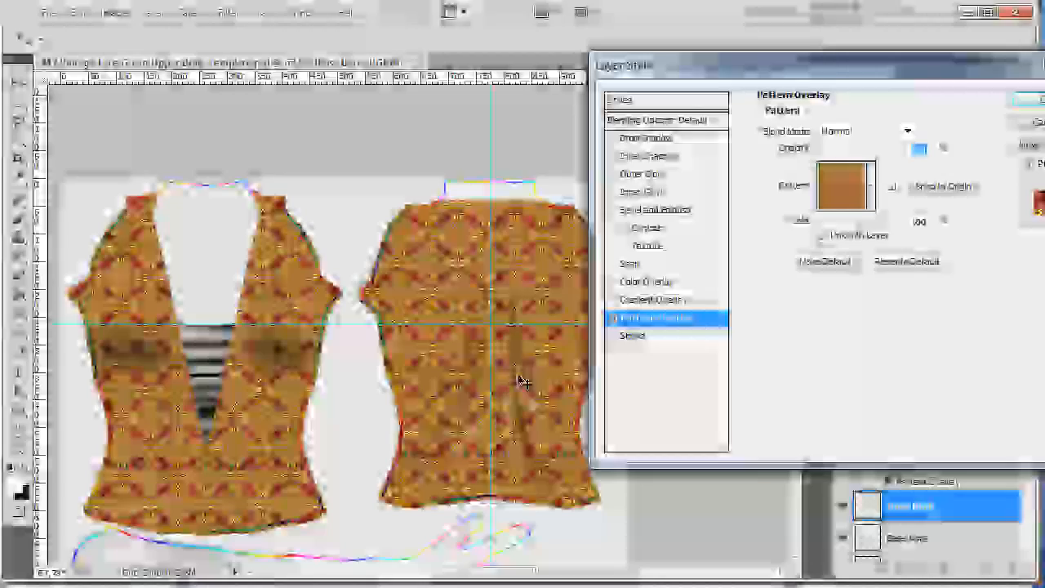
pyautogui.moveTo(519, 375)
pyautogui.mouseDown()
pyautogui.moveTo(524, 369)
pyautogui.moveTo(528, 385)
pyautogui.mouseUp()
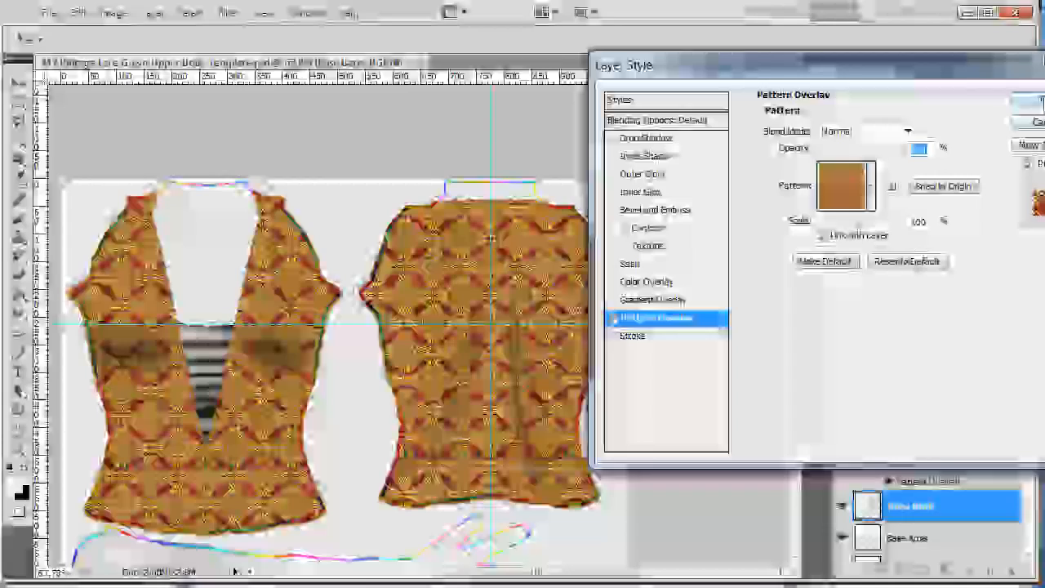
pyautogui.click(1038, 100)
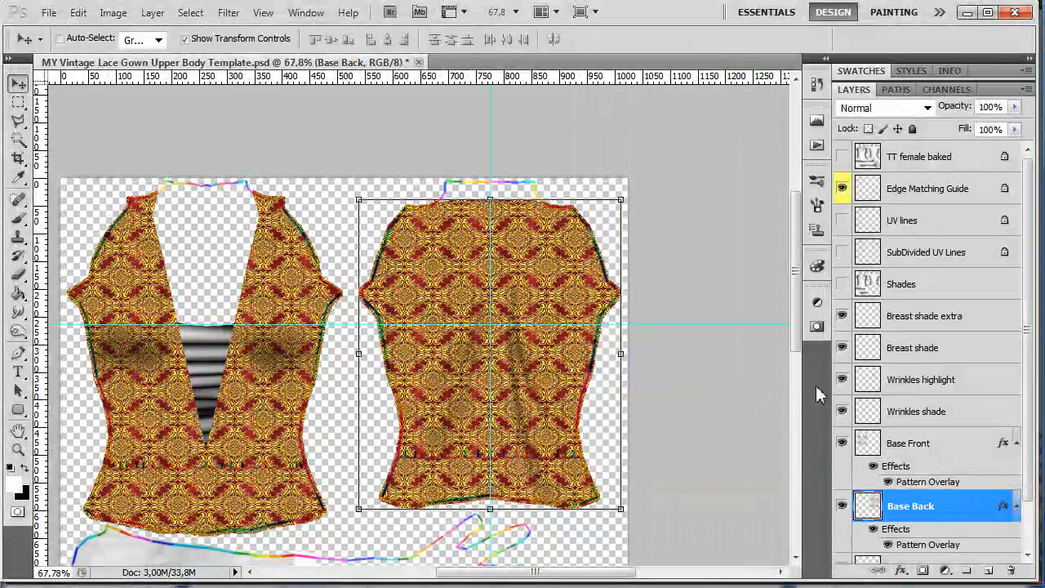
# - Show the UV lines layer and hide Base Front to expose the mesh at the front bodice's shoulders
pyautogui.scroll(-3, 1005, 394)
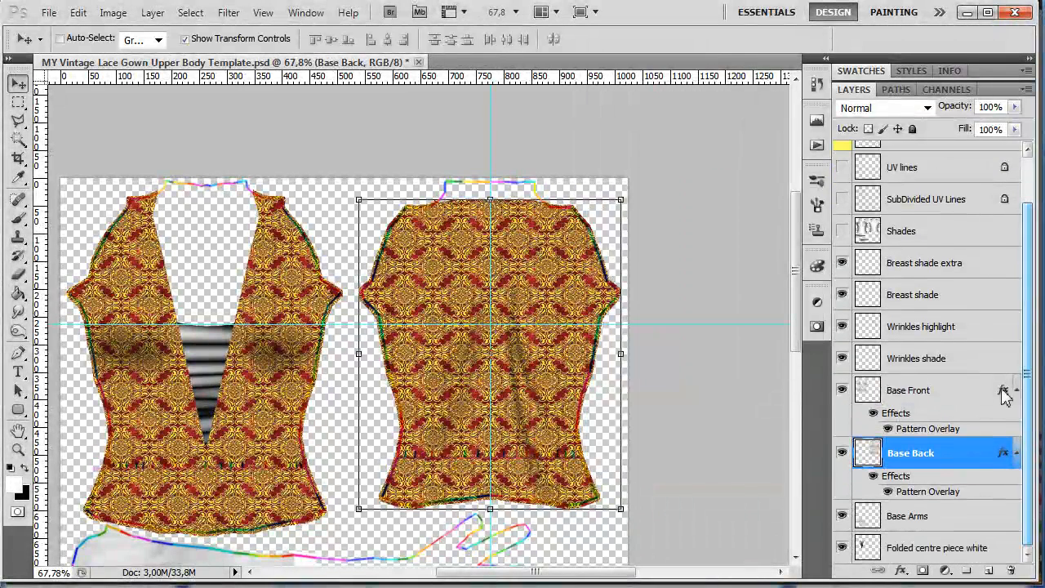
pyautogui.moveTo(794, 335); pyautogui.dragTo(794, 417)
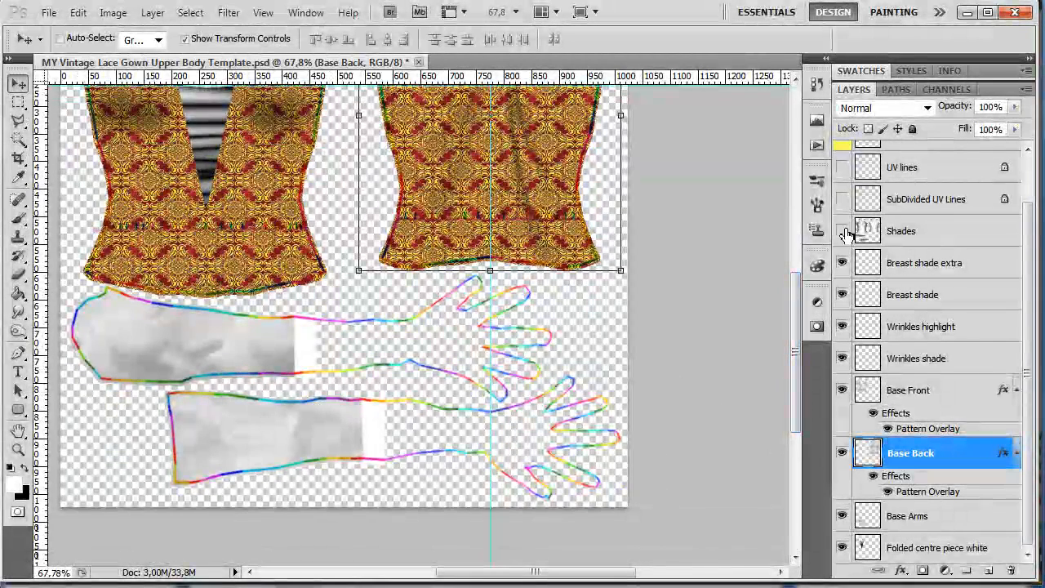
pyautogui.click(842, 166)
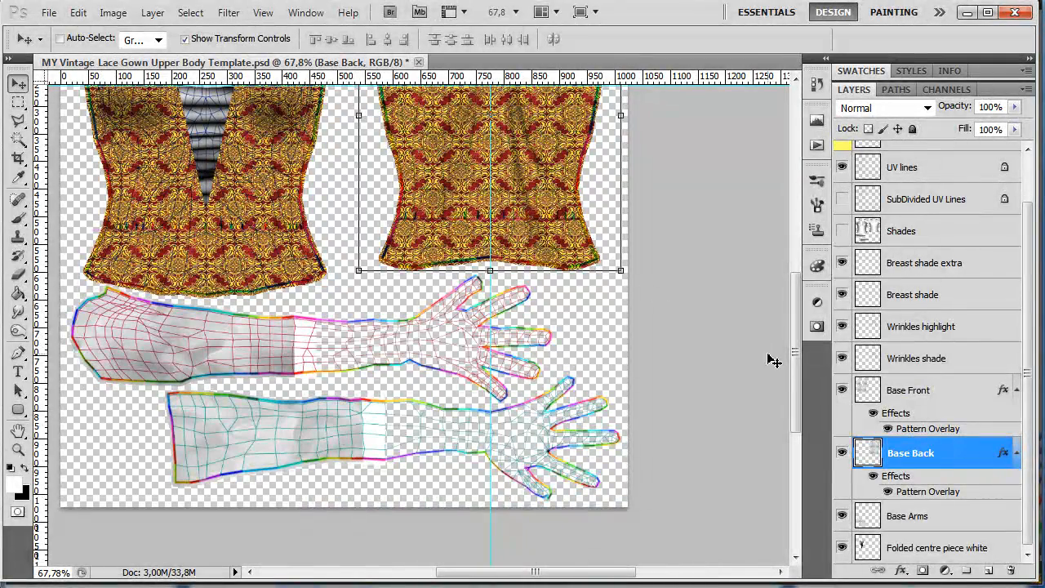
pyautogui.moveTo(796, 345); pyautogui.dragTo(795, 242)
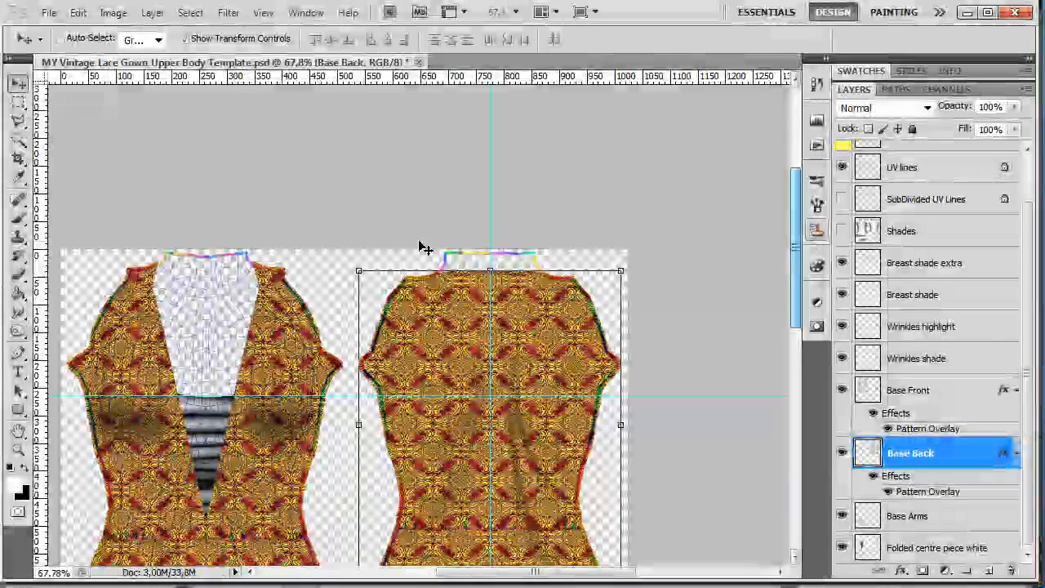
pyautogui.scroll(3, 117, 273)
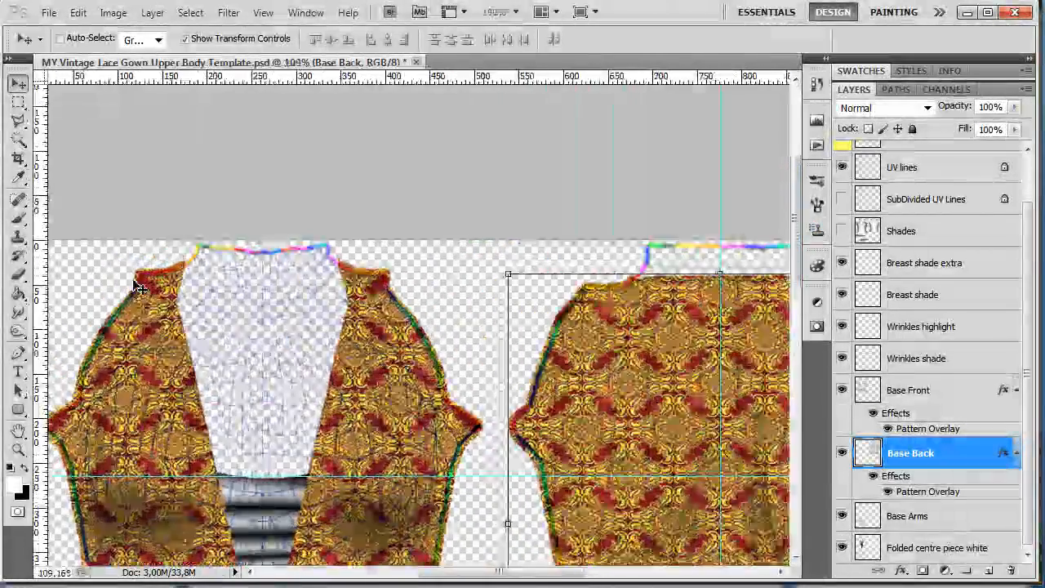
pyautogui.scroll(4, 139, 287)
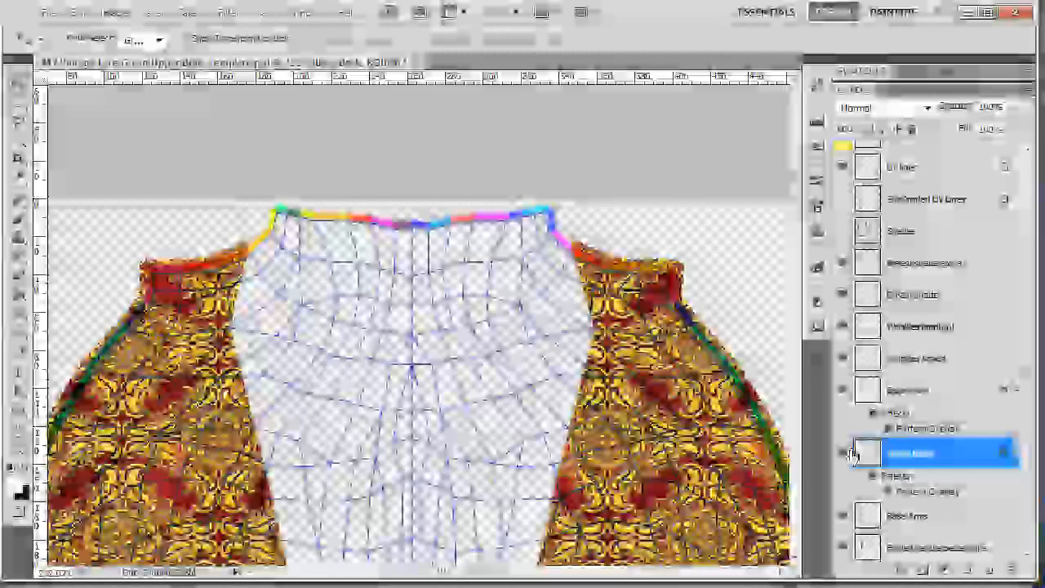
pyautogui.click(843, 454)
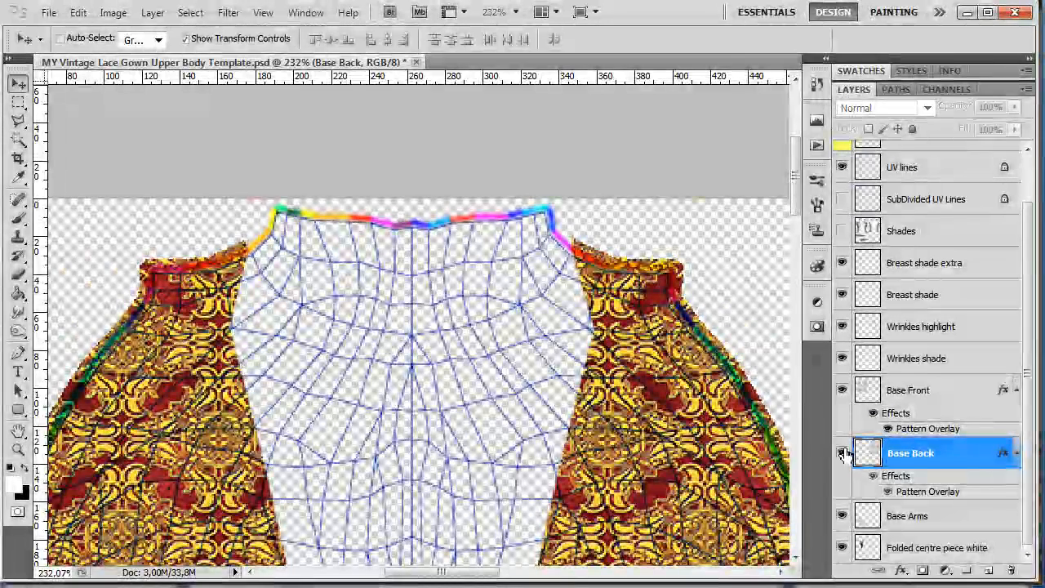
pyautogui.click(843, 453)
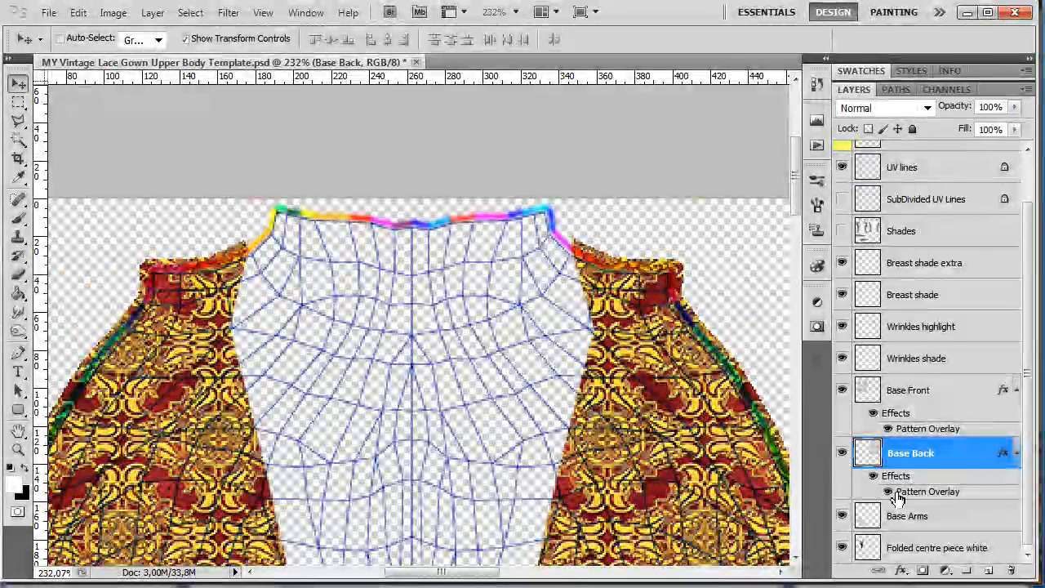
pyautogui.click(843, 390)
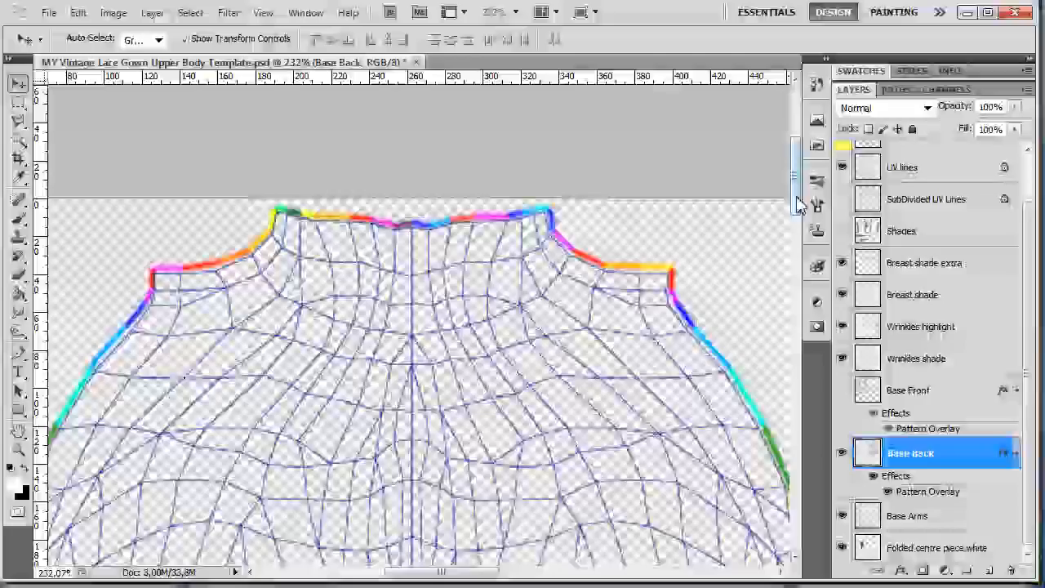
# - Place a horizontal guide along the upper arm piece, level with the joint of the red and green edge segments, and show Base Front again
pyautogui.moveTo(797, 201); pyautogui.dragTo(780, 424)
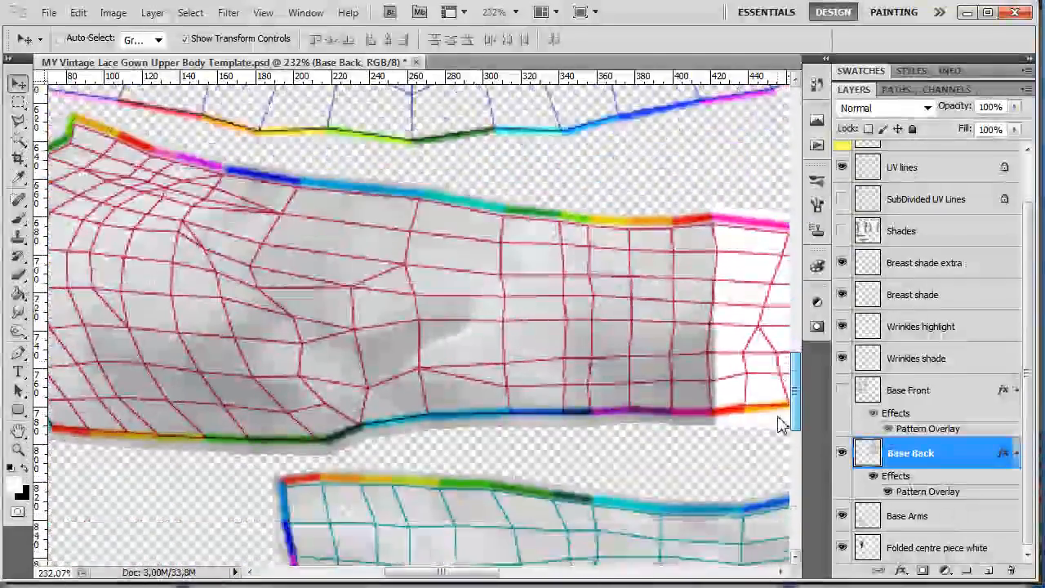
pyautogui.moveTo(466, 572); pyautogui.dragTo(437, 578)
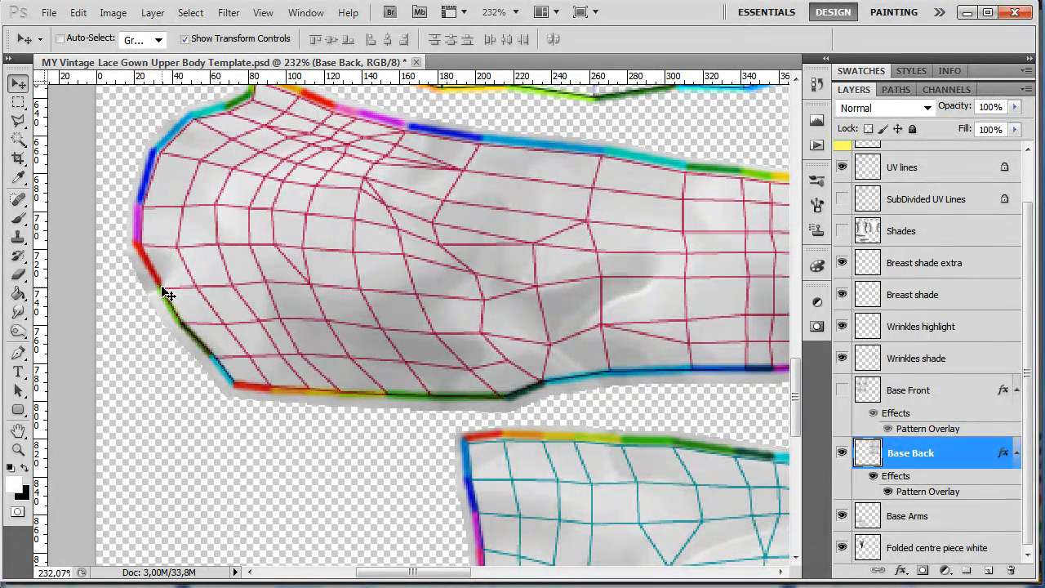
pyautogui.moveTo(351, 77); pyautogui.dragTo(338, 286)
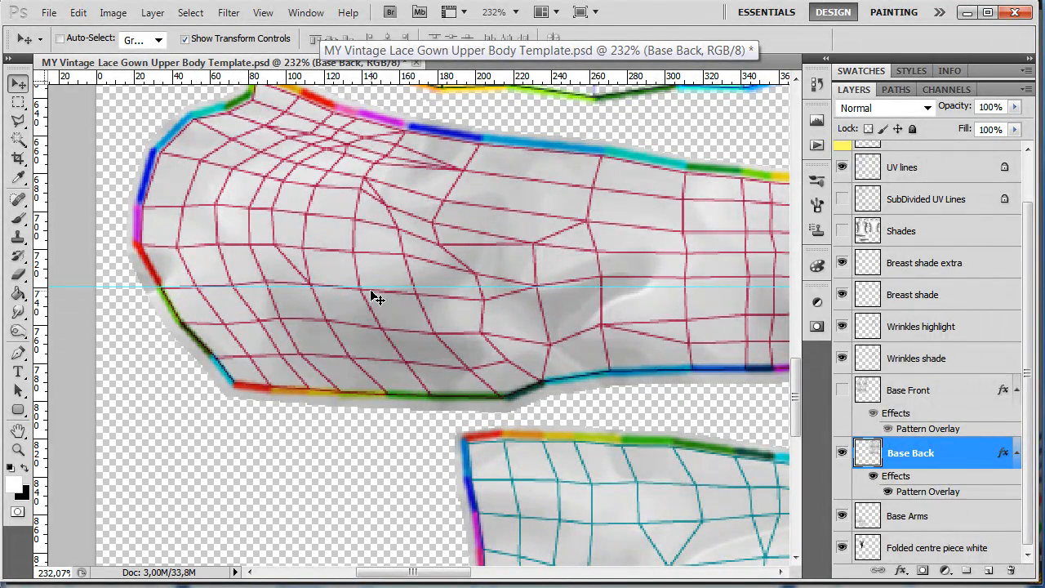
pyautogui.scroll(-10, 559, 294)
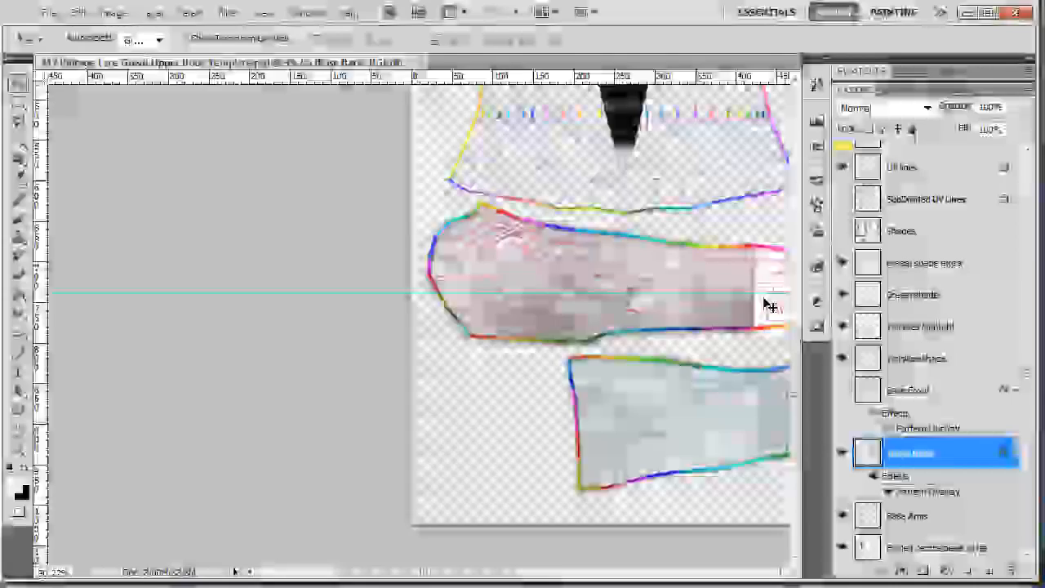
pyautogui.scroll(-2, 770, 305)
pyautogui.moveTo(443, 575); pyautogui.dragTo(557, 577)
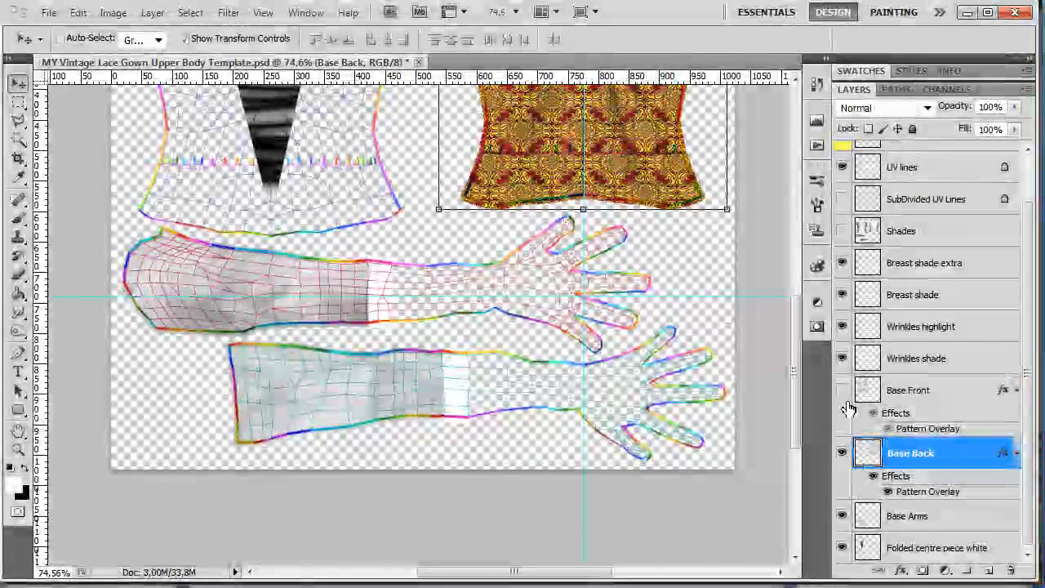
pyautogui.click(842, 390)
# - Apply a Pattern Overlay to Base Arms using the red-and-gold ornamental pattern, repositioned on the sleeves to line up with the horizontal guide
pyautogui.doubleClick(929, 518)
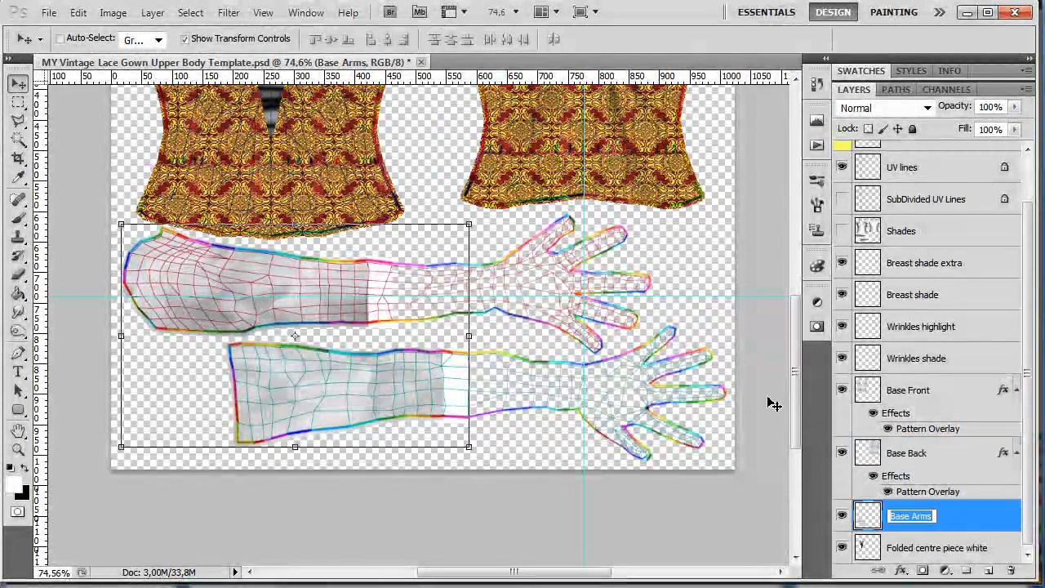
pyautogui.doubleClick(1012, 531)
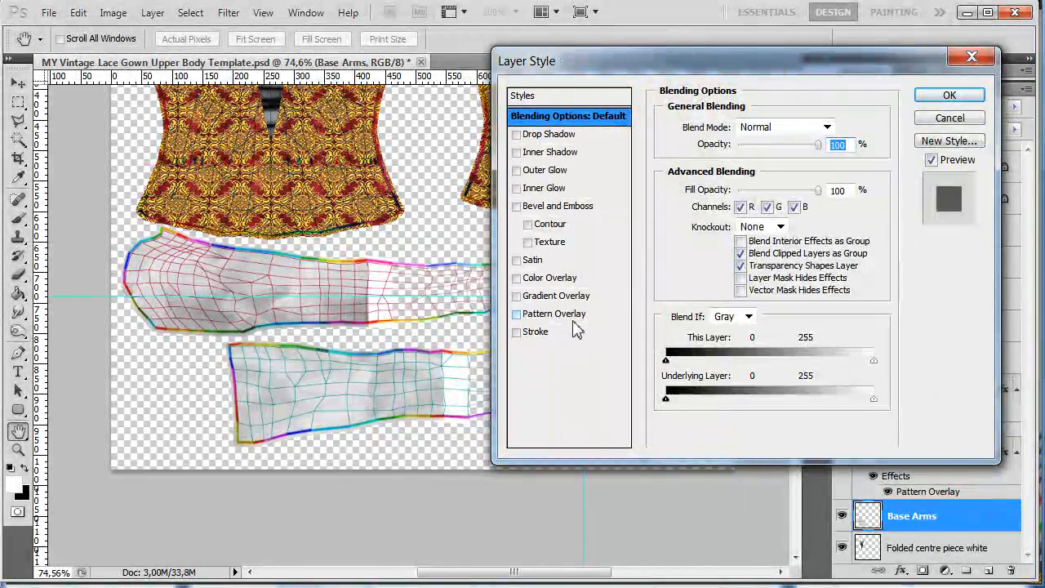
pyautogui.click(573, 319)
pyautogui.click(773, 182)
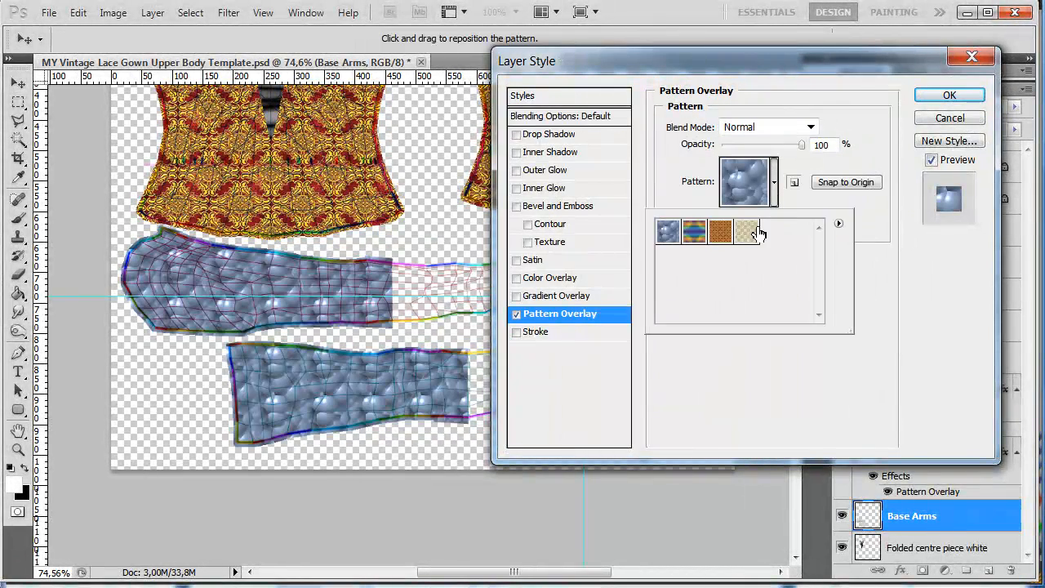
pyautogui.click(721, 233)
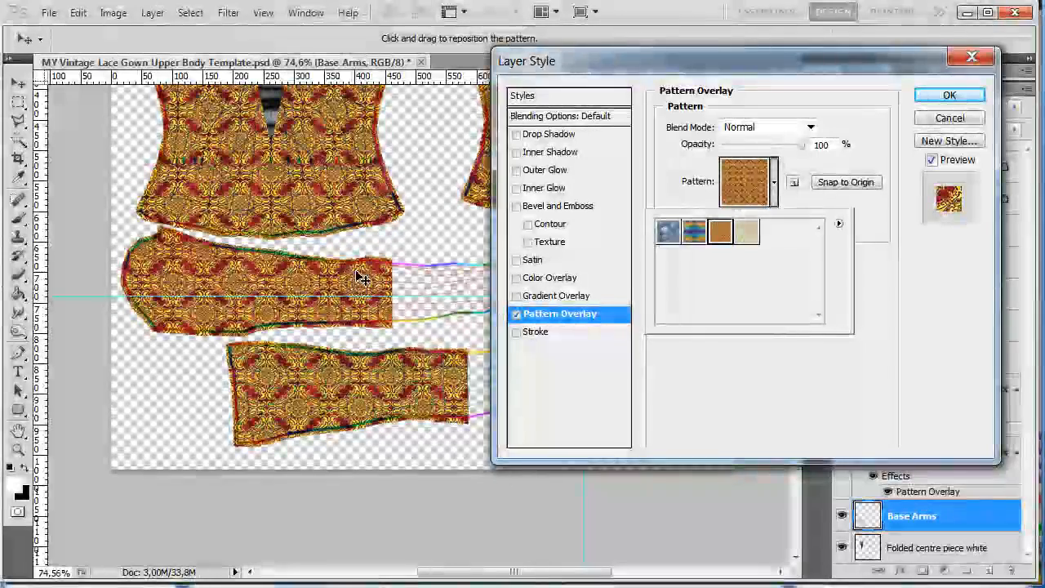
pyautogui.click(363, 293)
pyautogui.moveTo(363, 292); pyautogui.dragTo(347, 288)
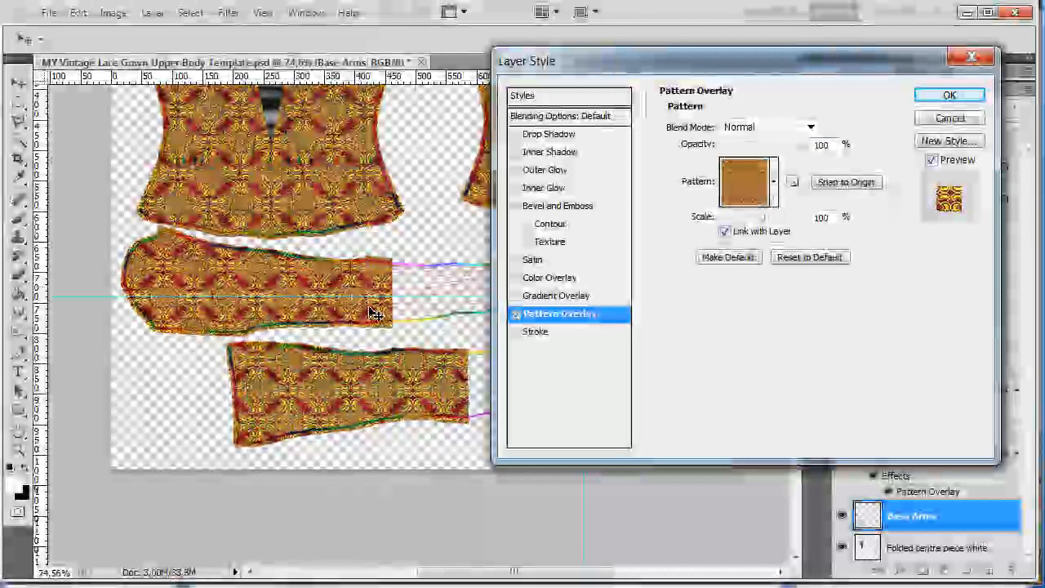
pyautogui.click(949, 96)
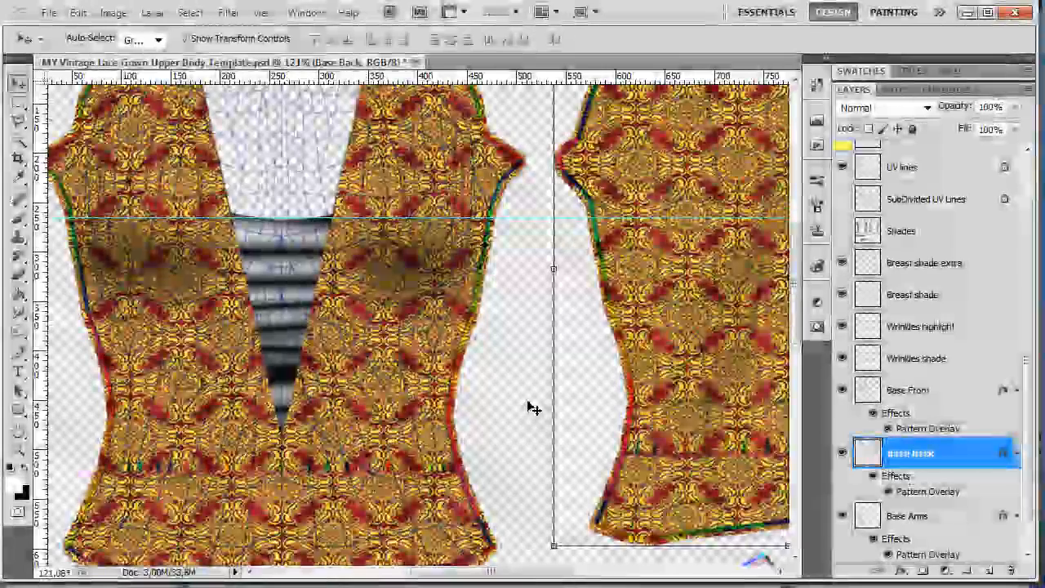
# - Switch to the upper body template in GIMP and look through its layers, from the guide layers down to the base layers
pyautogui.scroll(-5, 532, 409)
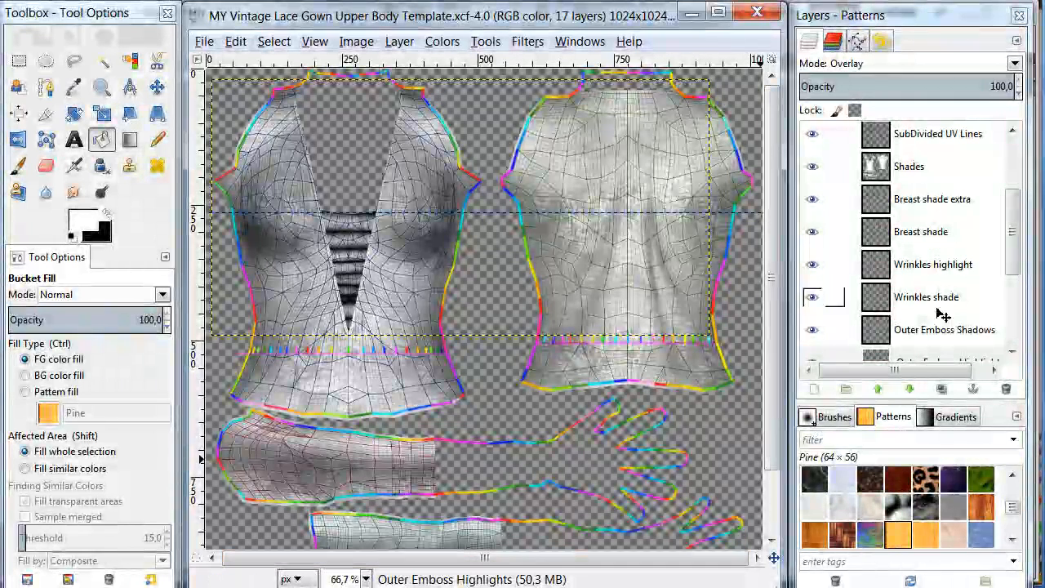
pyautogui.moveTo(1010, 226); pyautogui.dragTo(1010, 175)
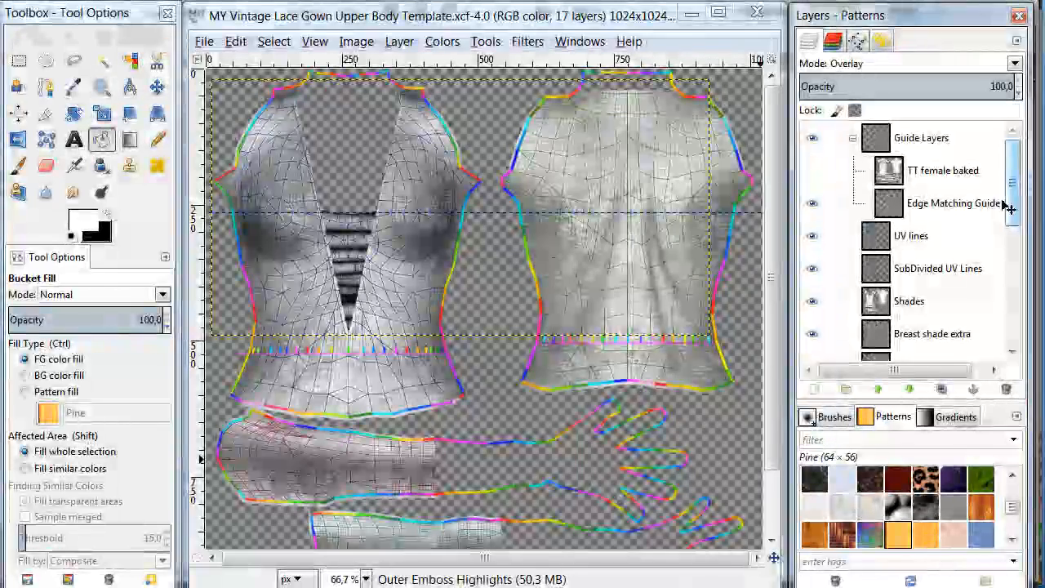
pyautogui.scroll(-1, 980, 243)
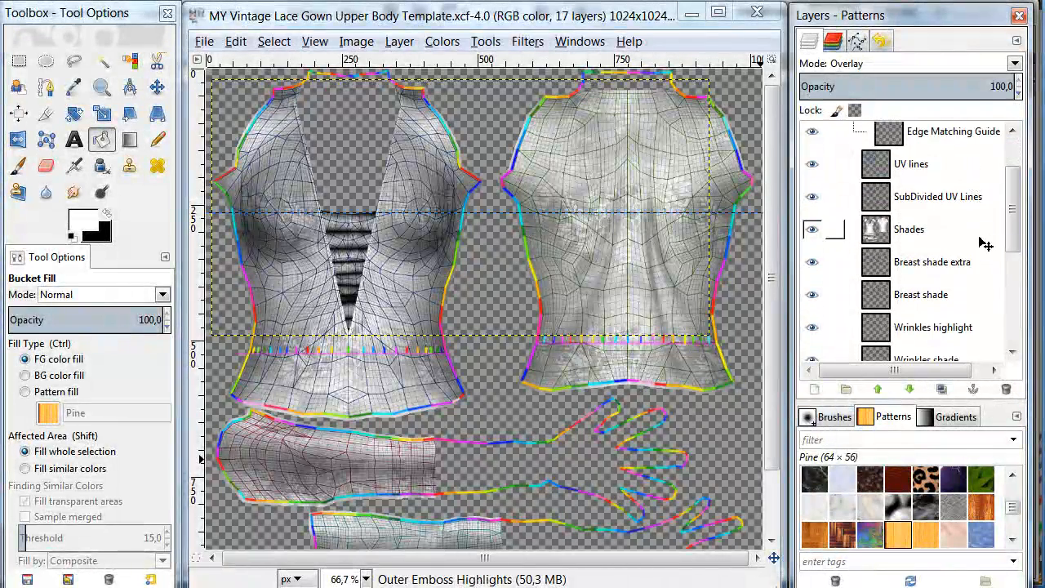
pyautogui.scroll(-1, 986, 243)
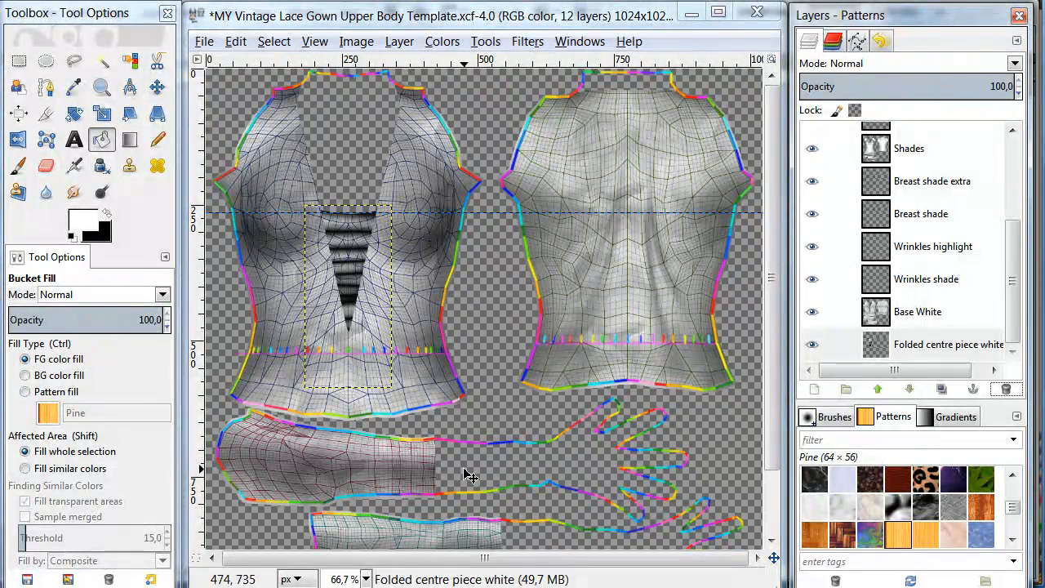
# - Create a transparent 1024 × 1024 px layer named BAckground and move it beneath the Folded centre piece white layer
pyautogui.click(816, 389)
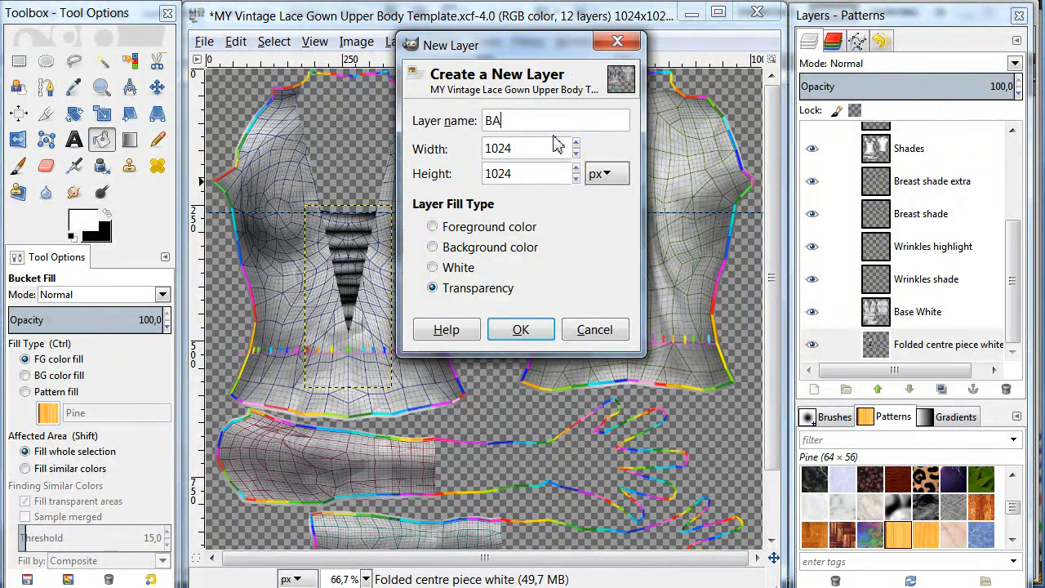
pyautogui.write('BAck')
pyautogui.write('ground')
pyautogui.press('Return')
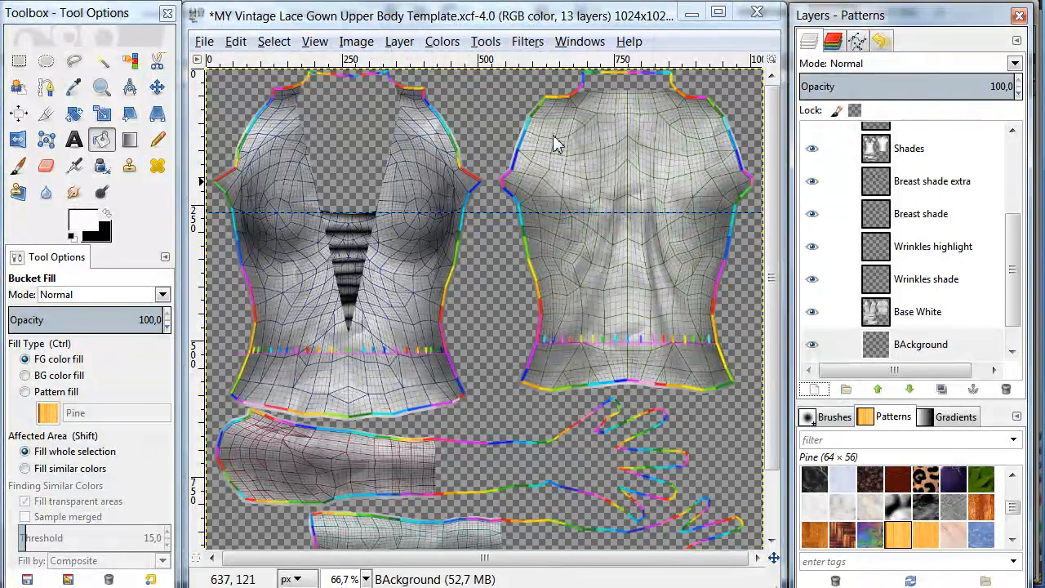
pyautogui.moveTo(1015, 319); pyautogui.dragTo(1021, 368)
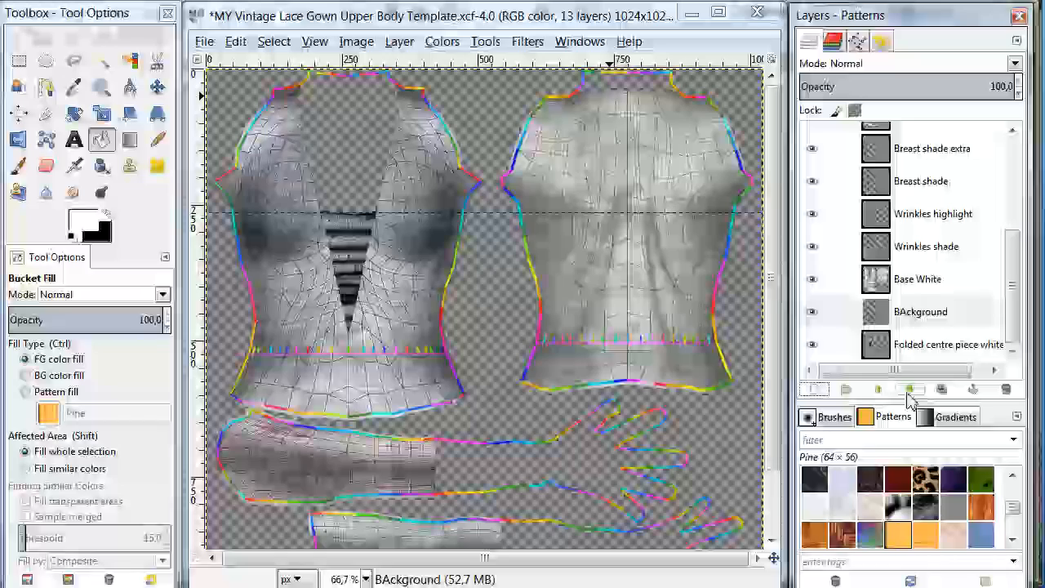
pyautogui.moveTo(921, 311); pyautogui.dragTo(905, 347)
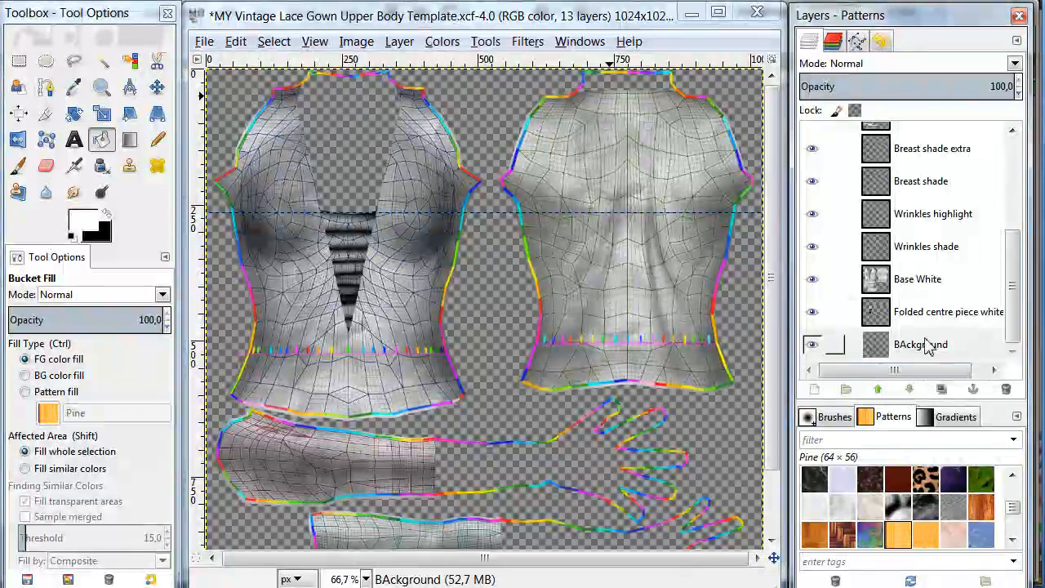
# - Set the foreground colour to light grey dfdfdf and fill the whole BAckground layer with it
pyautogui.click(85, 231)
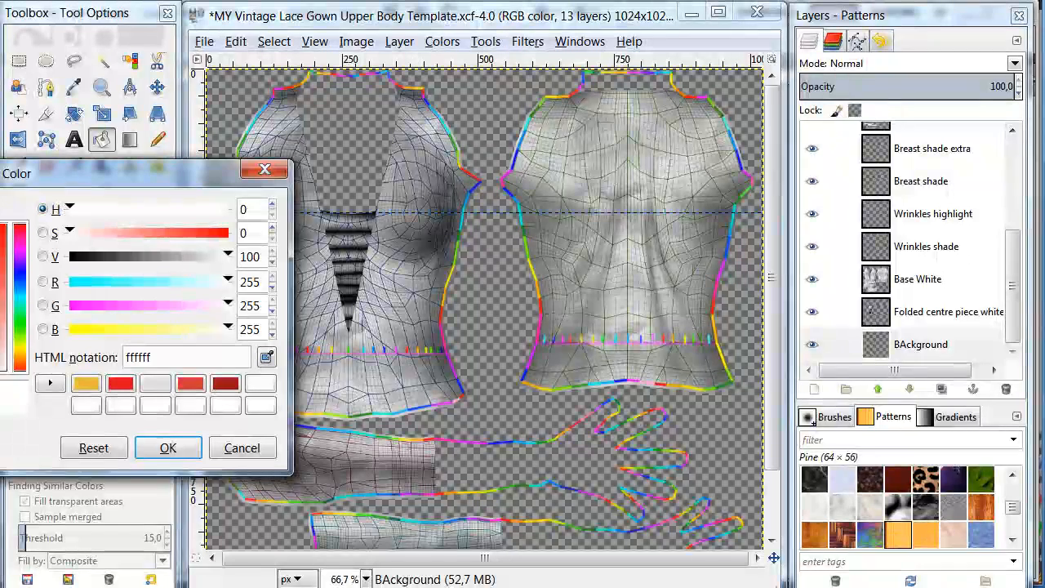
pyautogui.moveTo(3, 309); pyautogui.dragTo(0, 327)
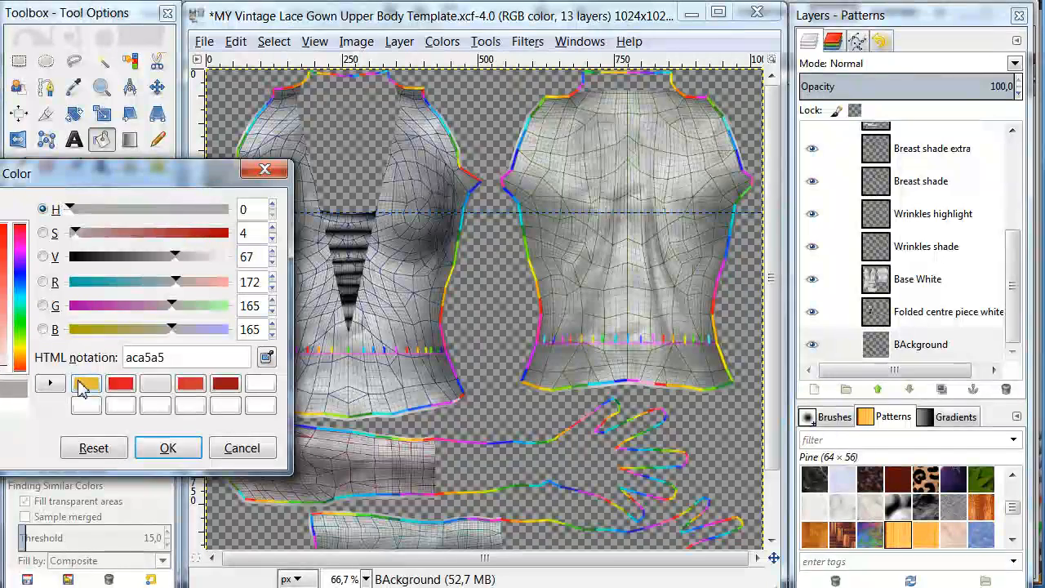
pyautogui.click(155, 383)
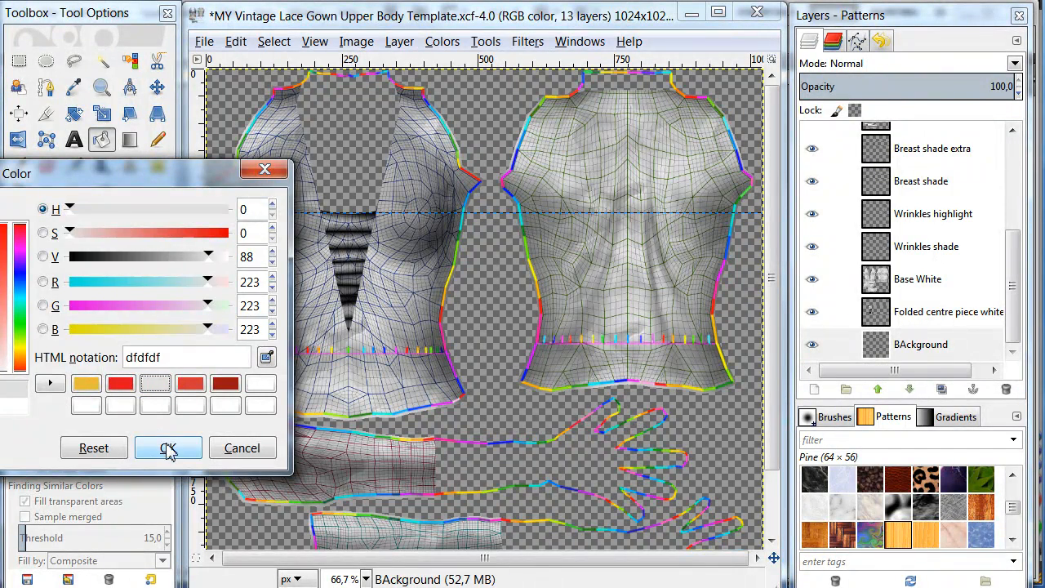
pyautogui.click(167, 449)
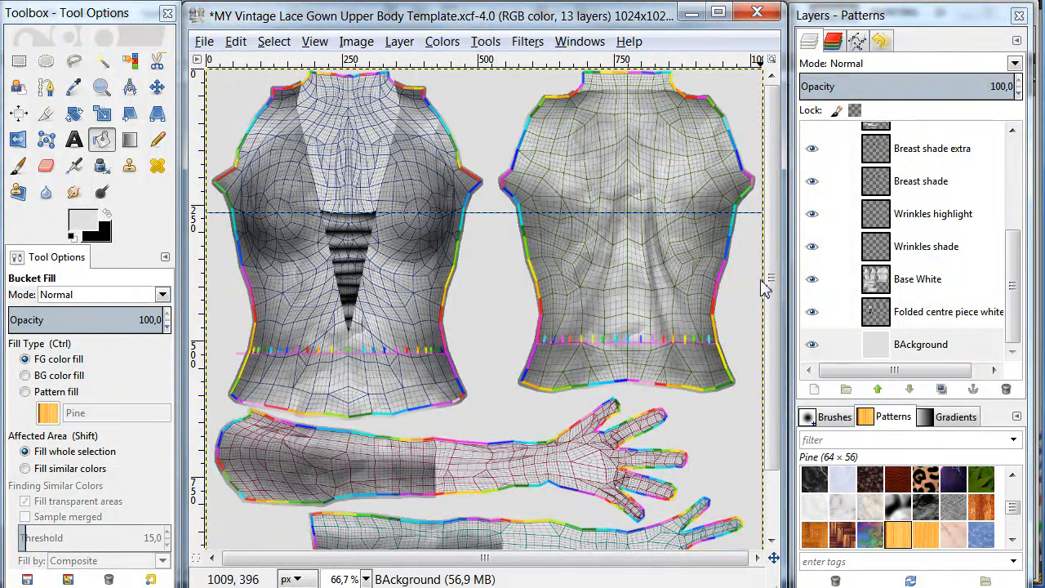
# - On Base White, outline a four-sided free selection about 50 × 110 px across the upper arm piece, overlapping the sleeve's end
pyautogui.click(915, 279)
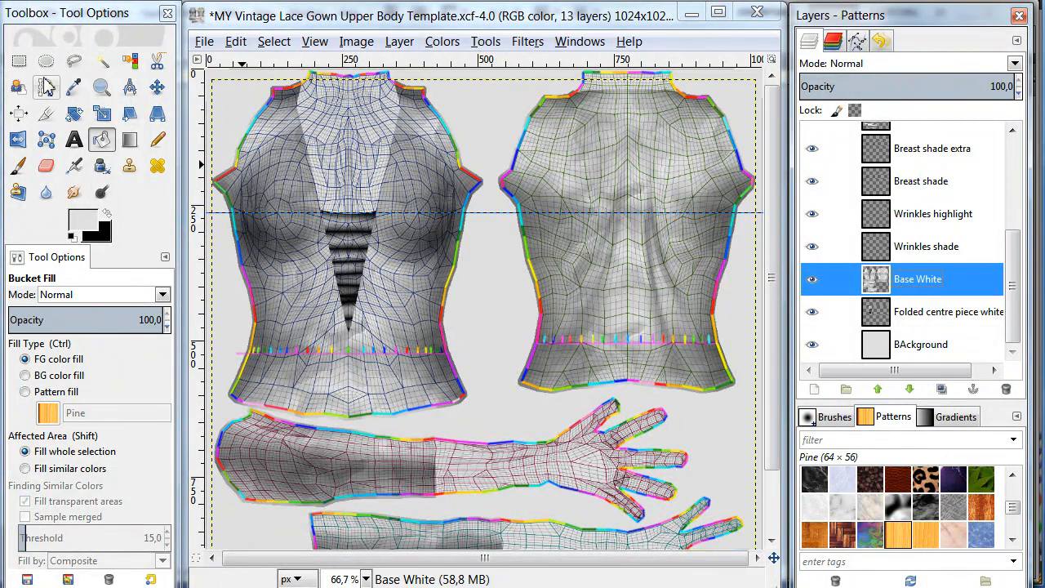
pyautogui.click(73, 61)
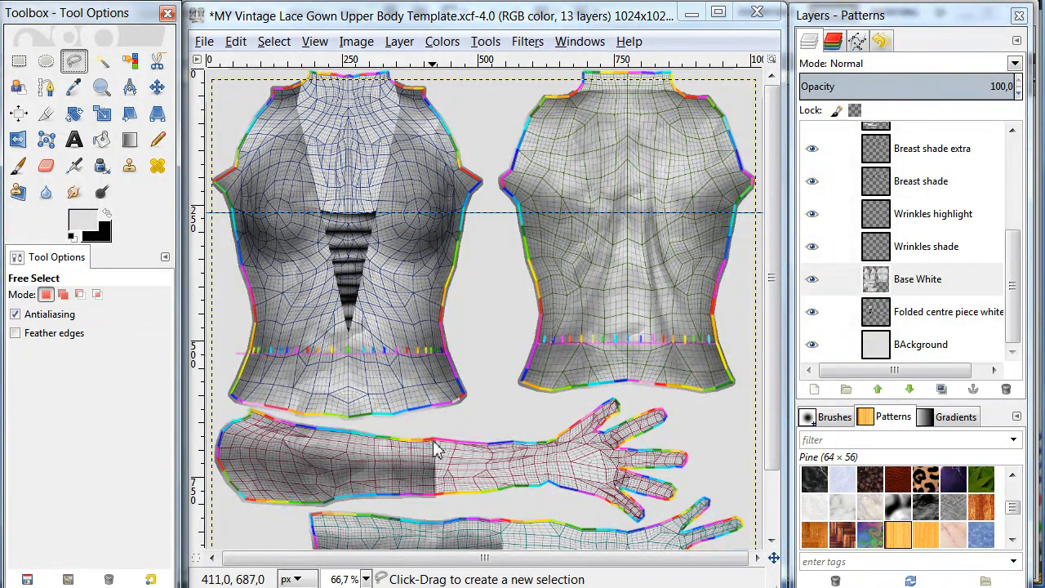
pyautogui.keyDown('ctrl'); pyautogui.scroll(3, 424, 462); pyautogui.keyUp('ctrl')
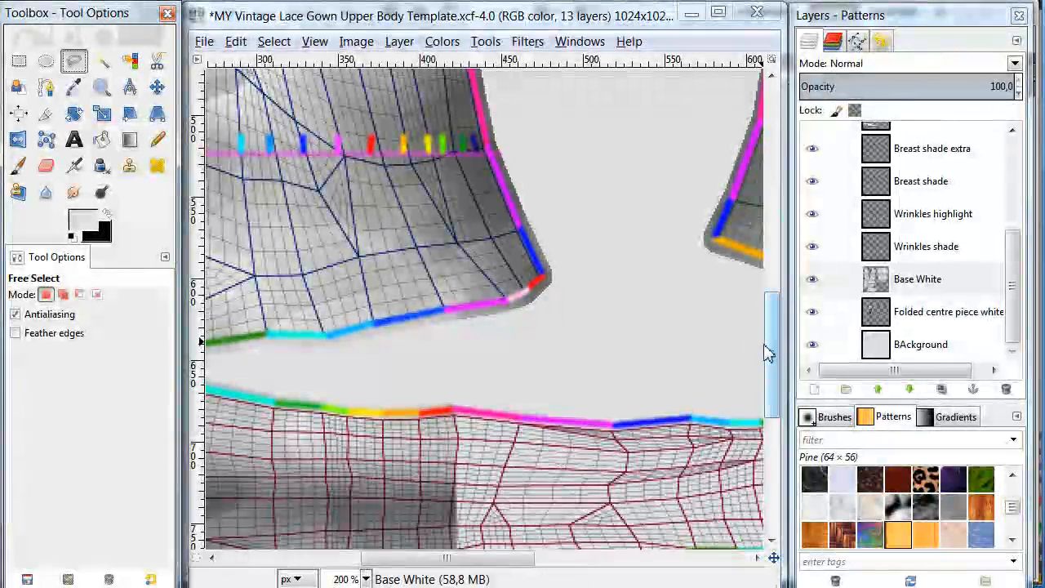
pyautogui.moveTo(773, 364); pyautogui.dragTo(776, 421)
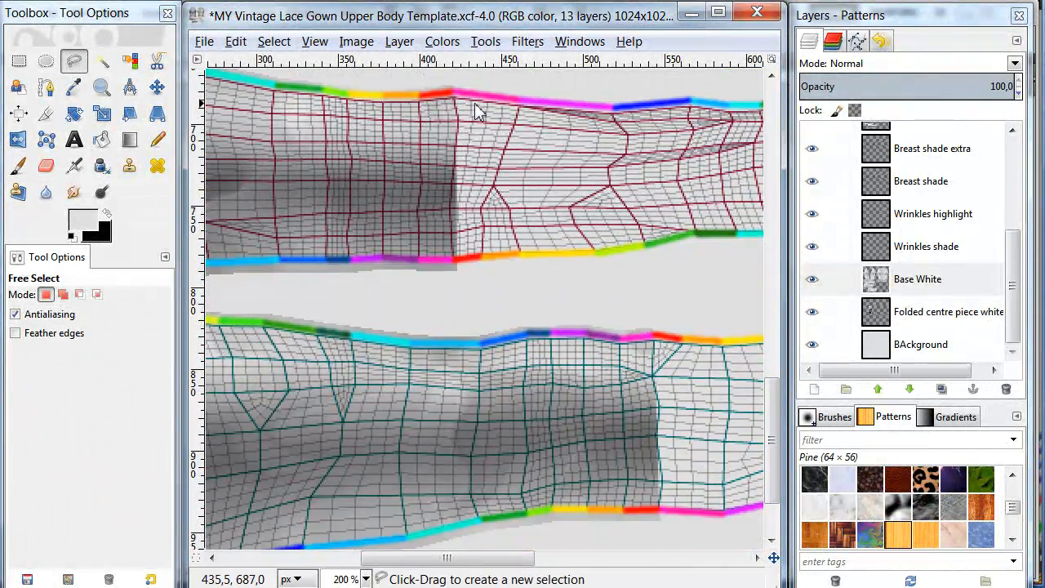
pyautogui.click(442, 96)
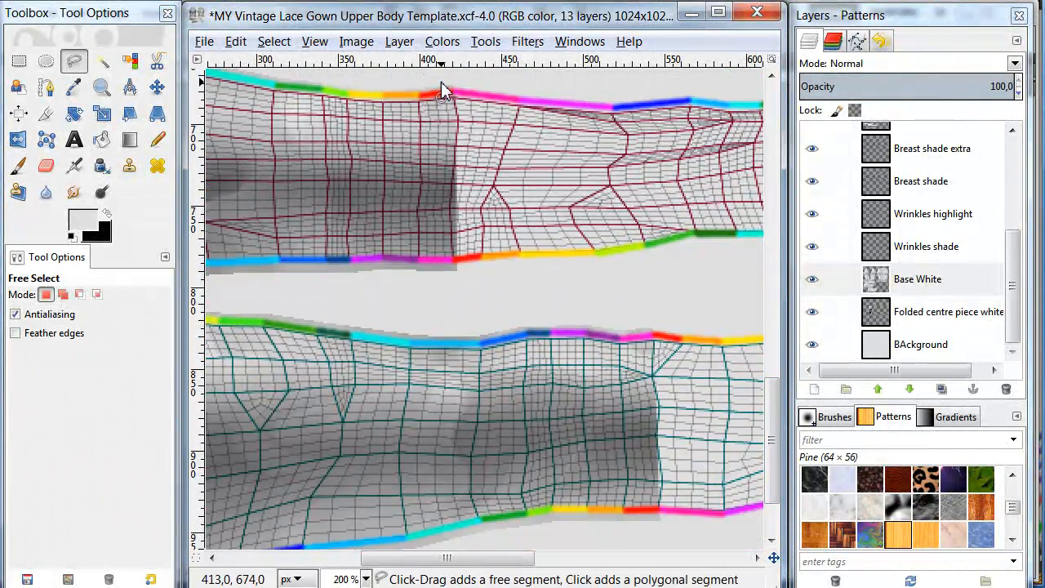
pyautogui.click(523, 97)
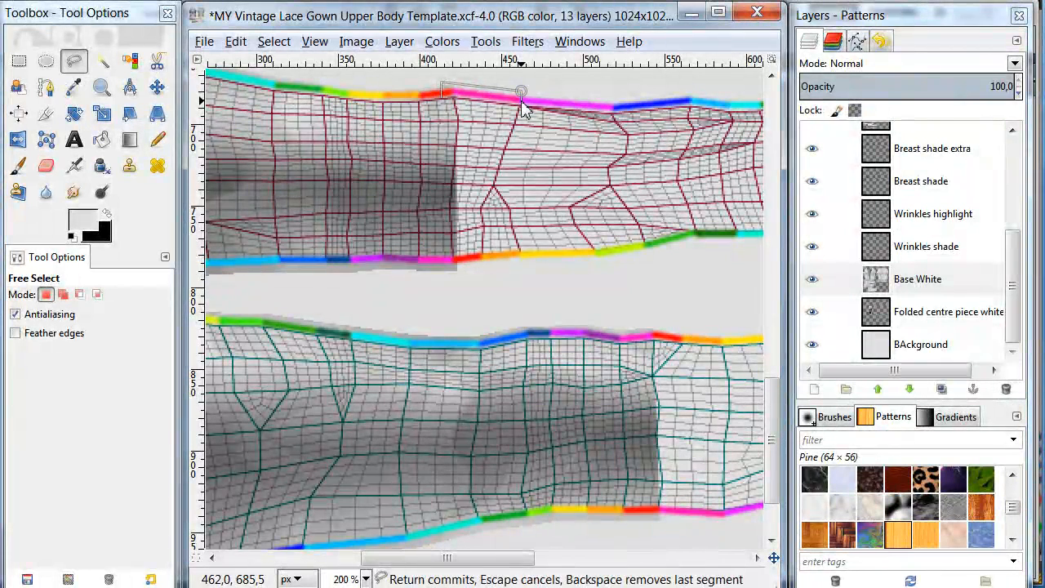
pyautogui.click(519, 261)
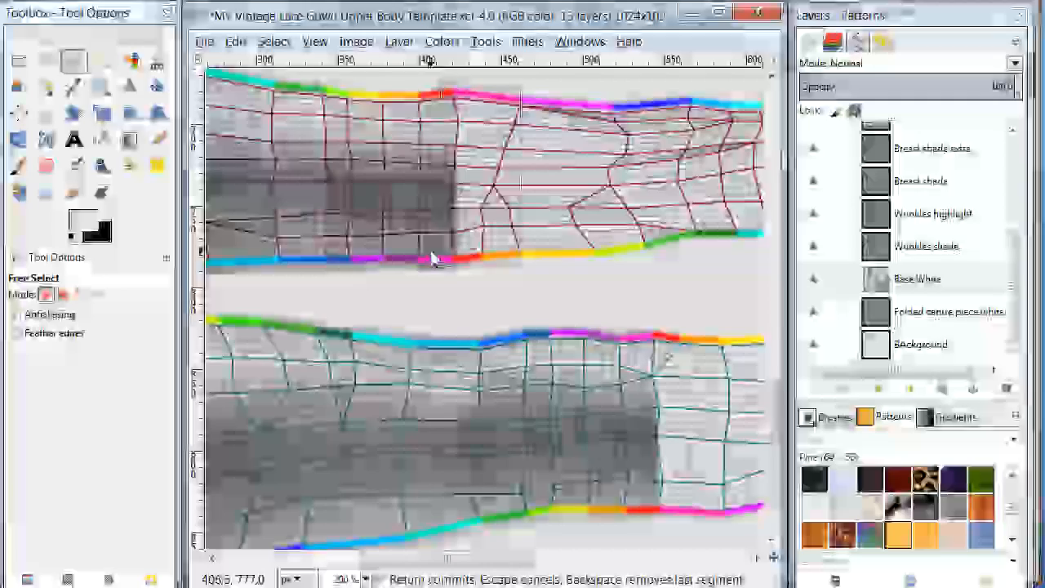
pyautogui.doubleClick(433, 260)
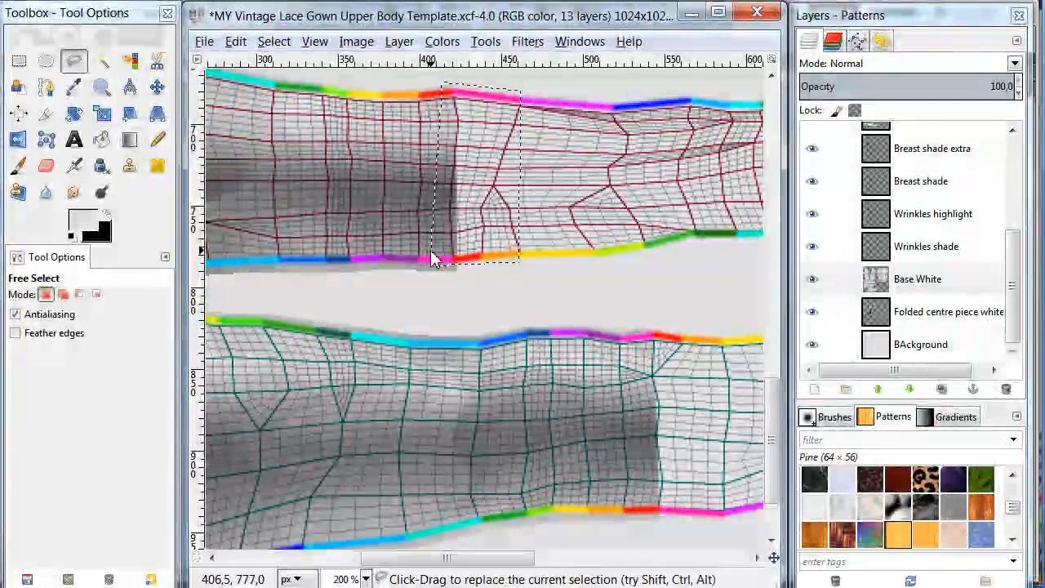
# - Set the foreground colour to white and fill the selection on the upper arm piece to lengthen its sleeve
pyautogui.click(101, 139)
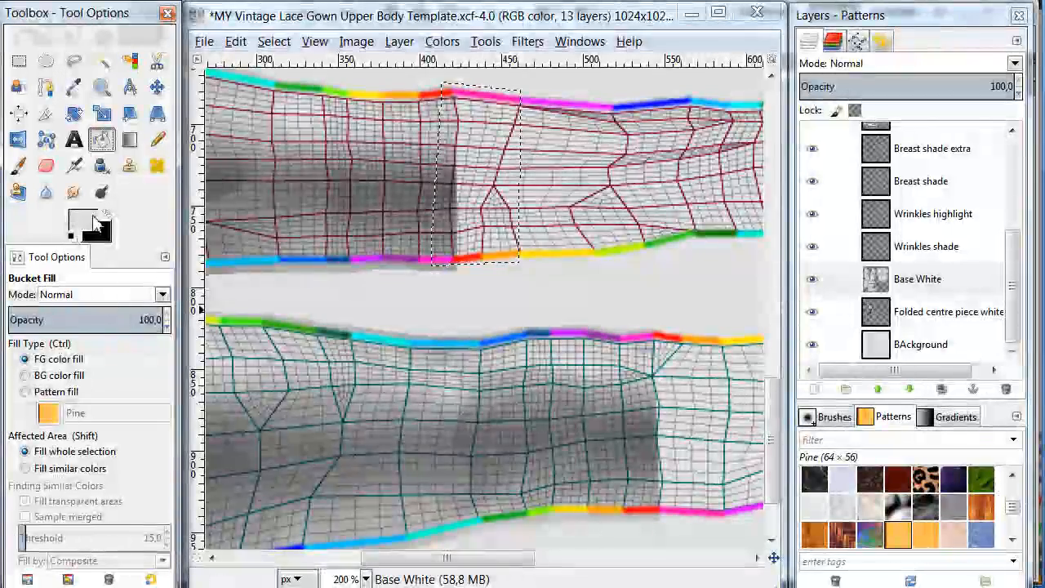
pyautogui.click(85, 220)
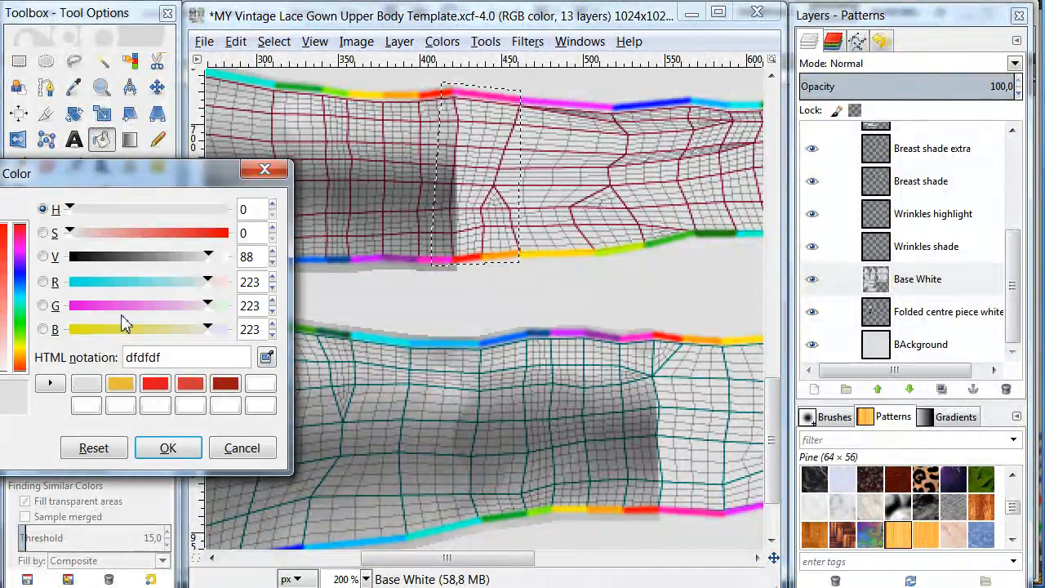
pyautogui.click(87, 407)
pyautogui.click(167, 447)
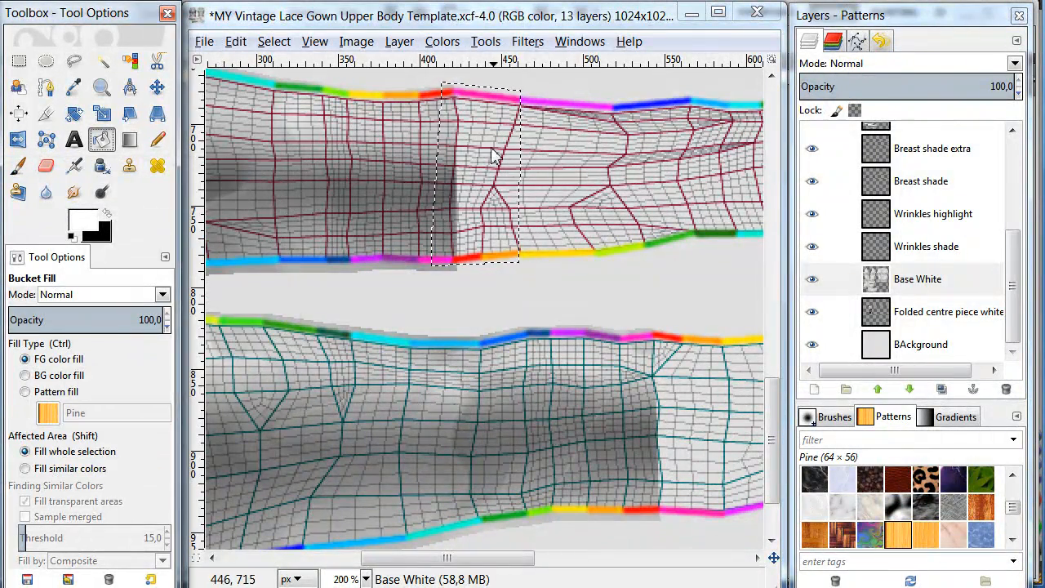
pyautogui.click(481, 170)
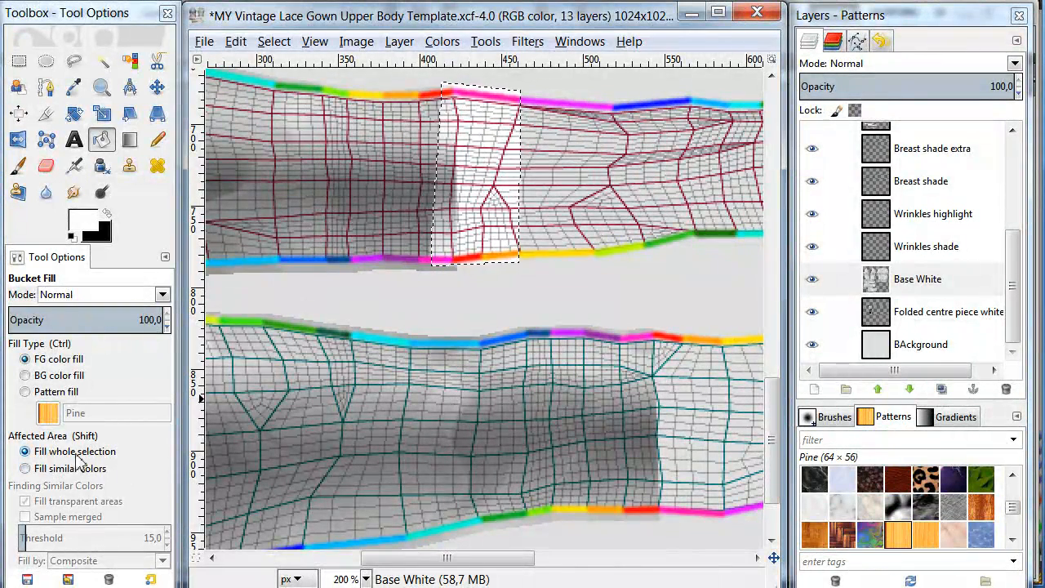
# - Clear the selection and outline a four-sided free selection about 50 × 125 px across the lower arm piece, overlapping its sleeve end
pyautogui.moveTo(457, 558); pyautogui.dragTo(514, 558)
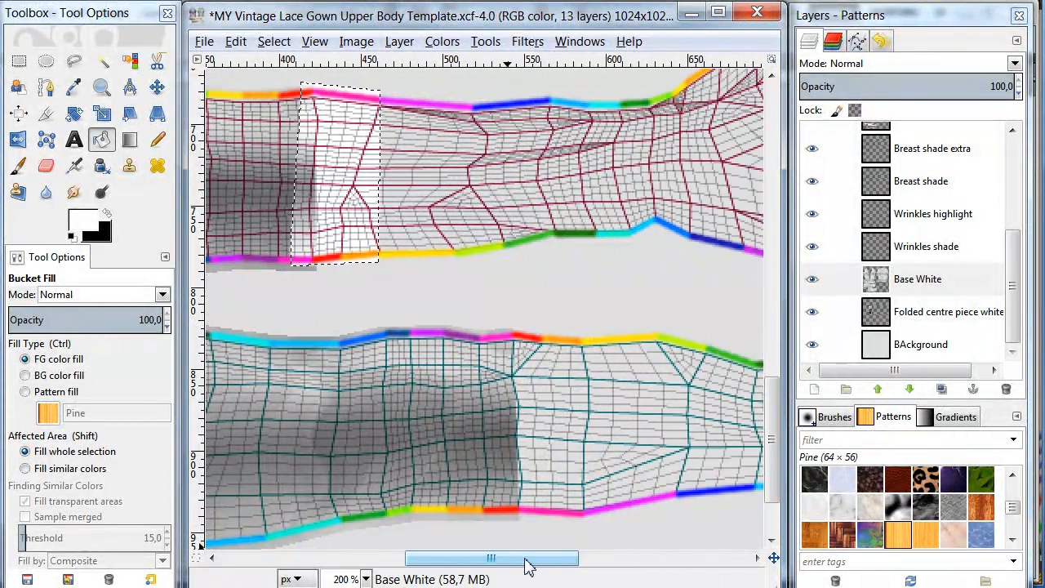
pyautogui.click(46, 60)
pyautogui.click(454, 340)
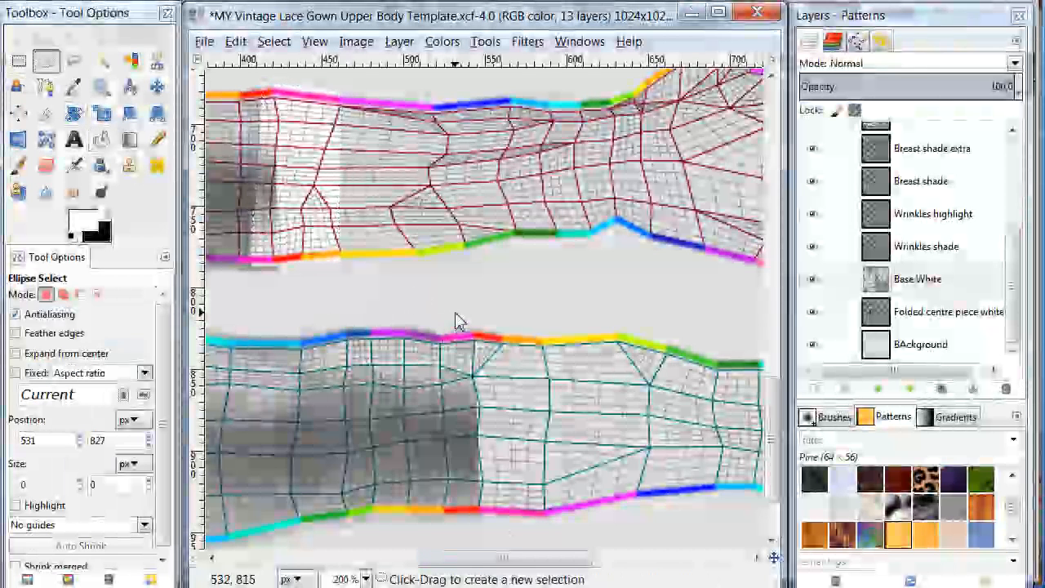
pyautogui.click(73, 60)
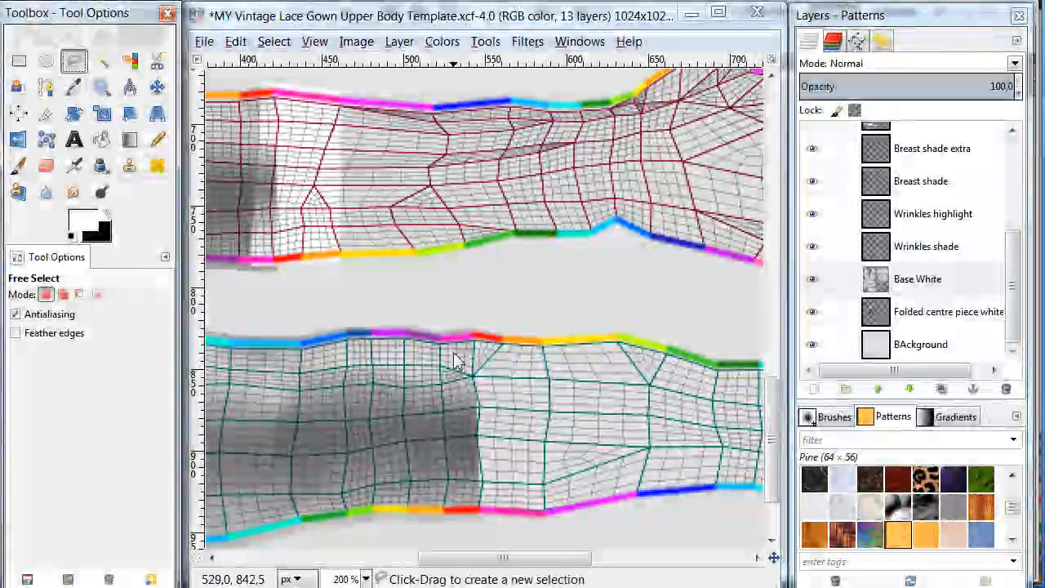
pyautogui.click(458, 319)
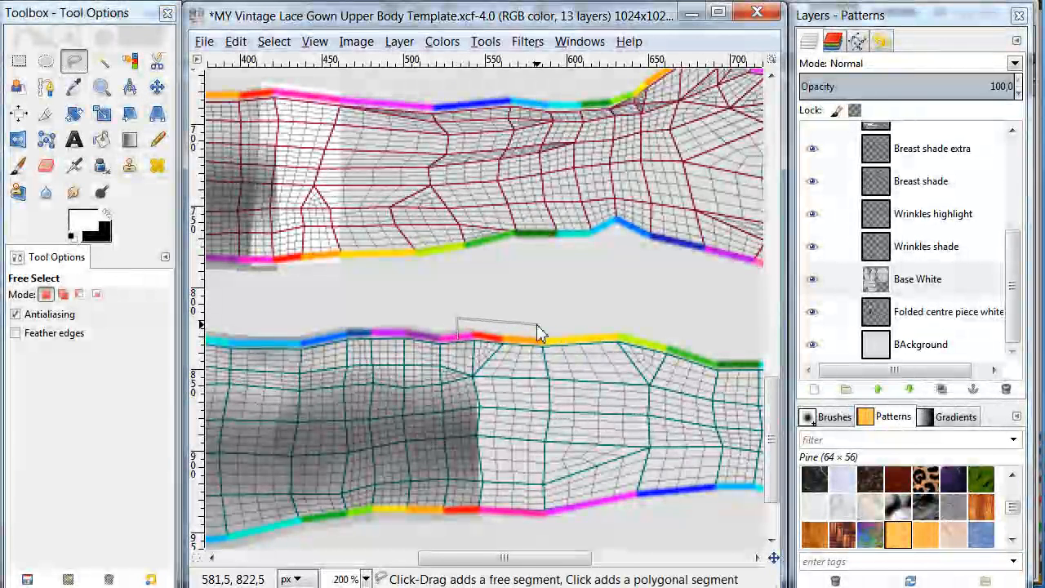
pyautogui.click(541, 320)
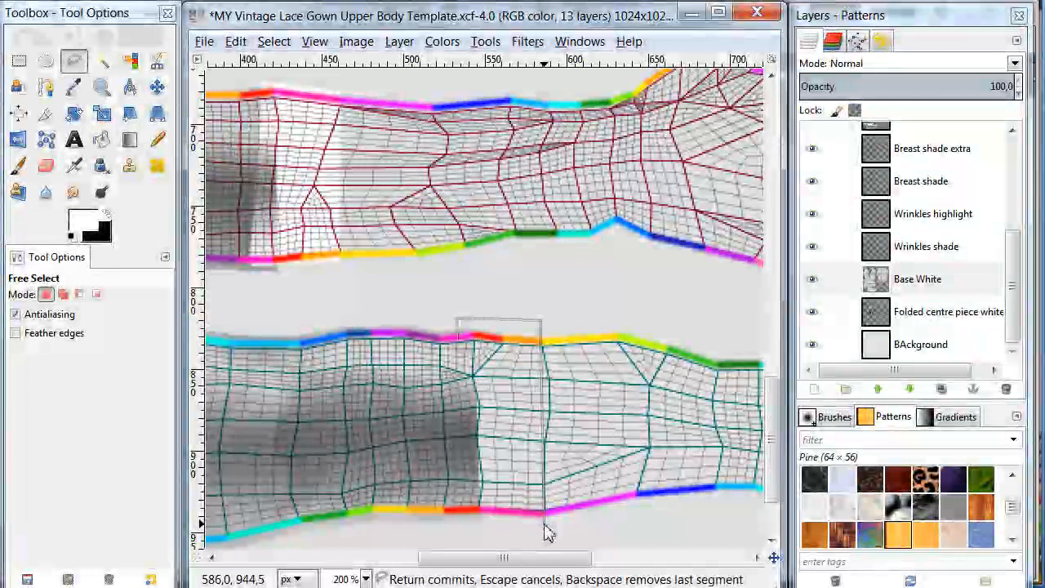
pyautogui.click(544, 524)
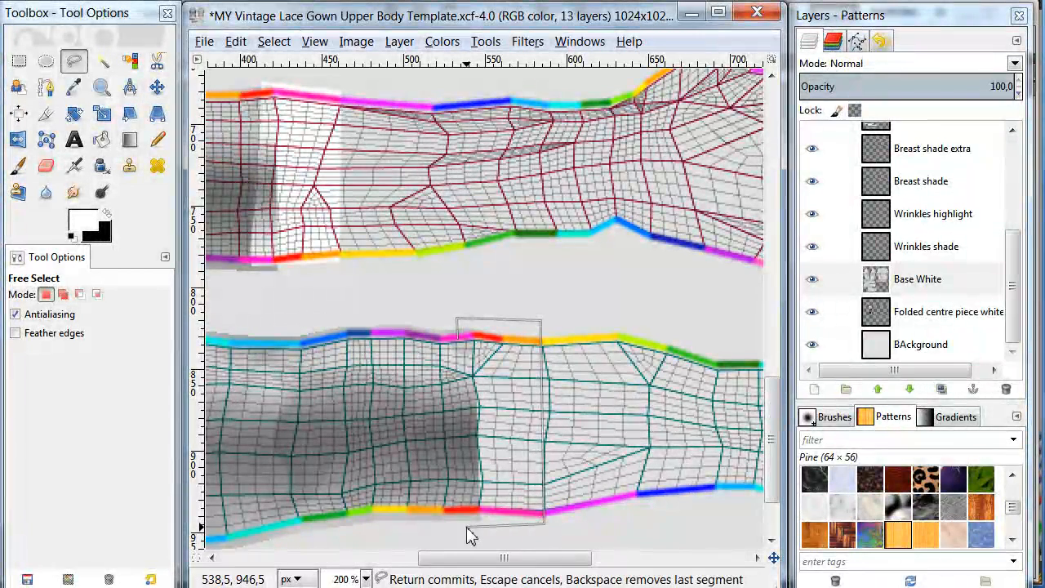
pyautogui.press('Return')
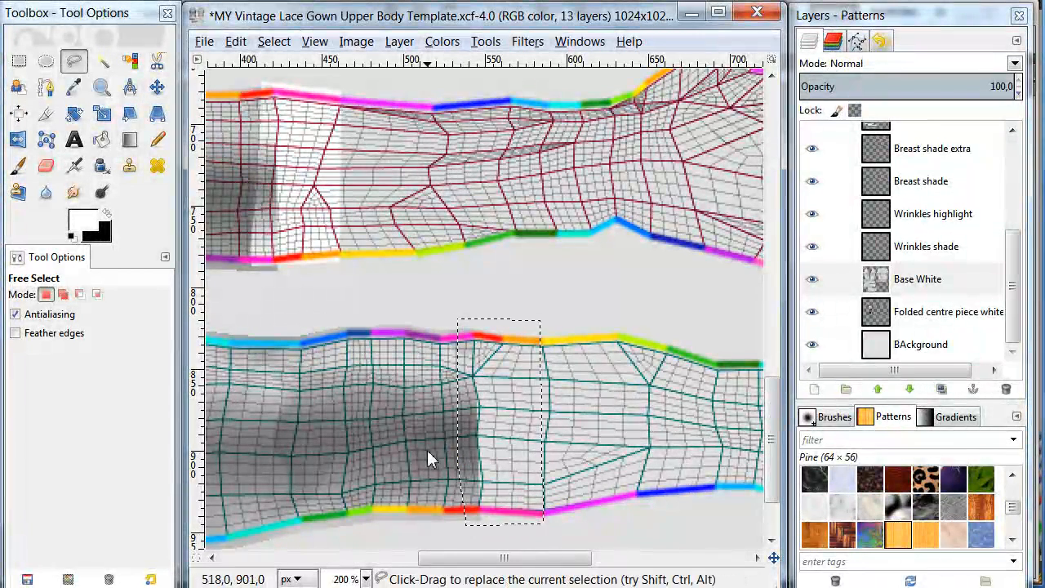
# - Fill the lower arm selection with white on Base White to lengthen that sleeve, and deselect it
pyautogui.click(101, 140)
pyautogui.click(498, 408)
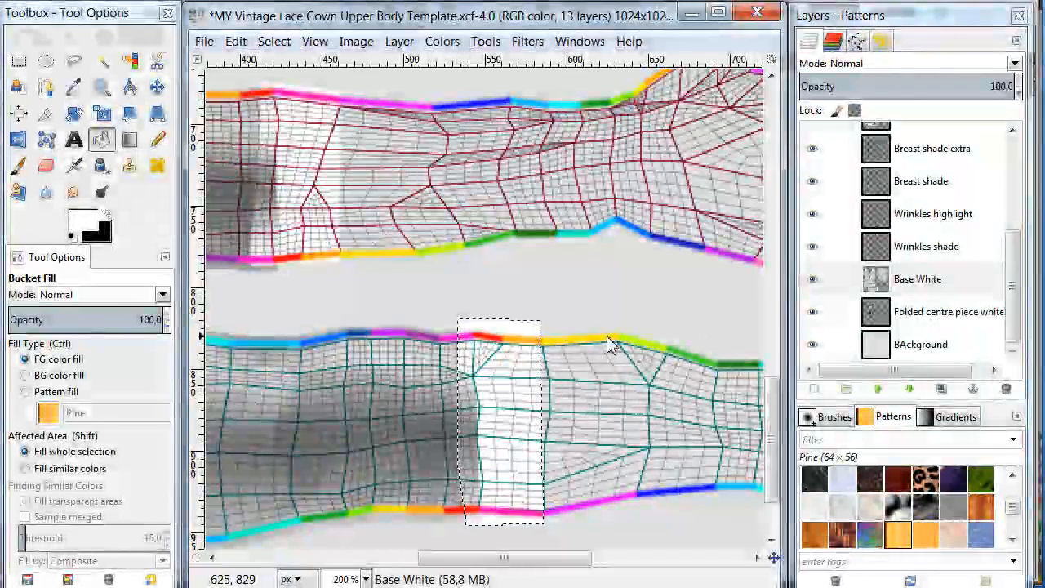
pyautogui.scroll(-3, 609, 323)
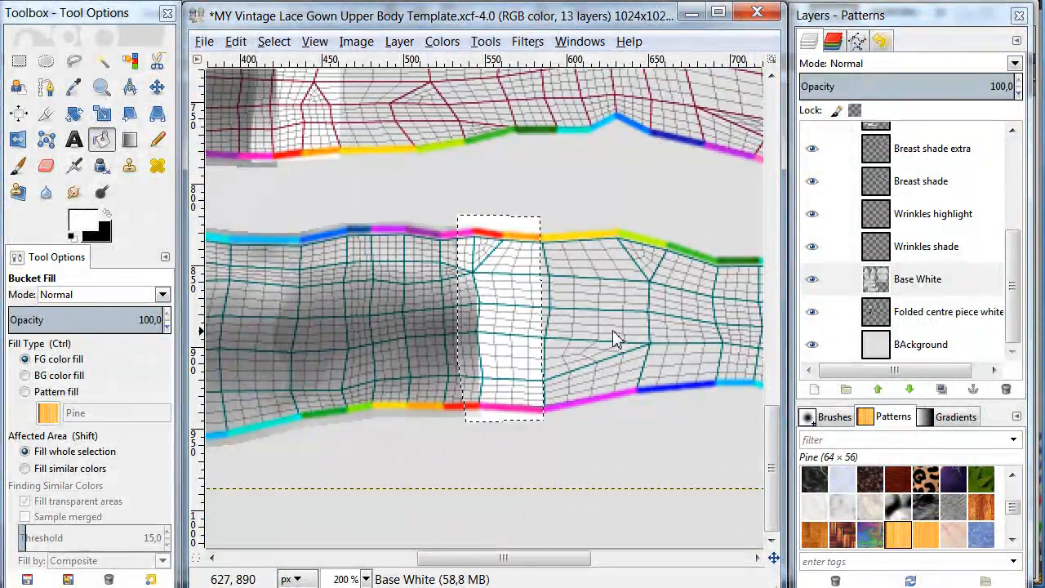
pyautogui.click(962, 282)
pyautogui.hotkey('ctrl', 'shift', 'a')
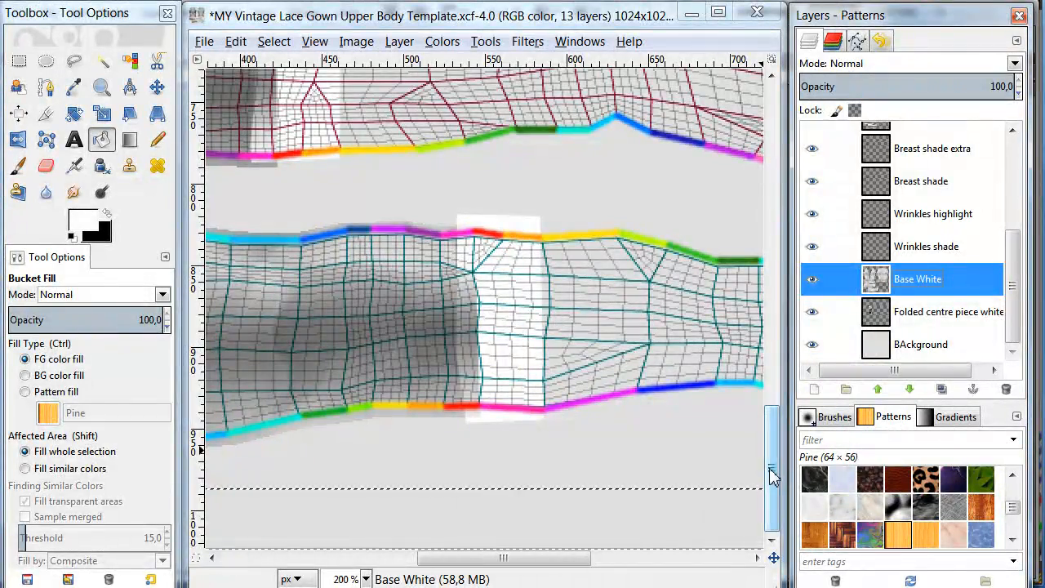
# - Select the opaque area of Base White from its alpha and fill the whole selection with the pattern GIMP Pattern #1
pyautogui.moveTo(773, 476); pyautogui.dragTo(774, 397)
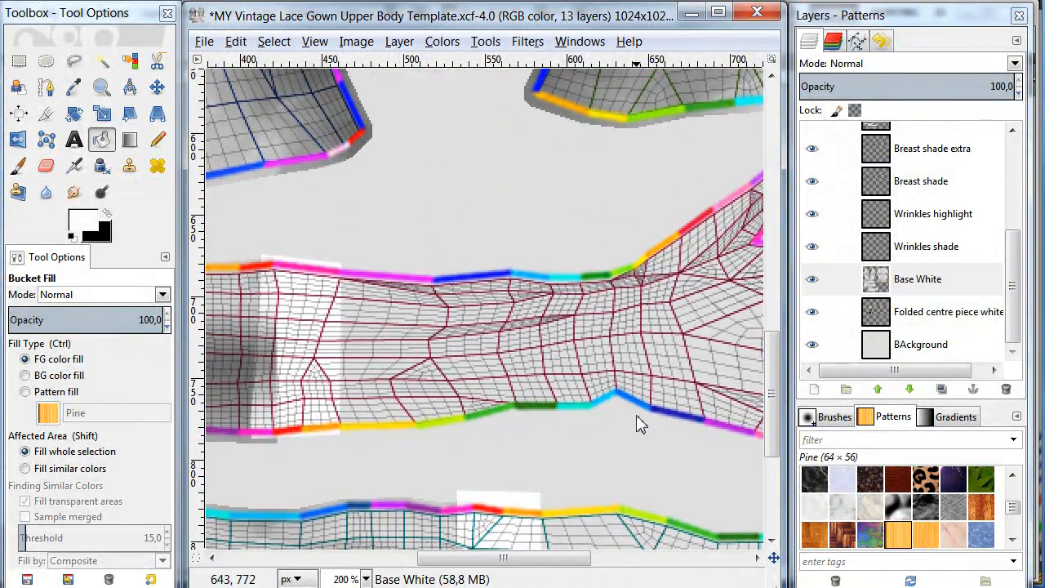
pyautogui.scroll(-4, 640, 424)
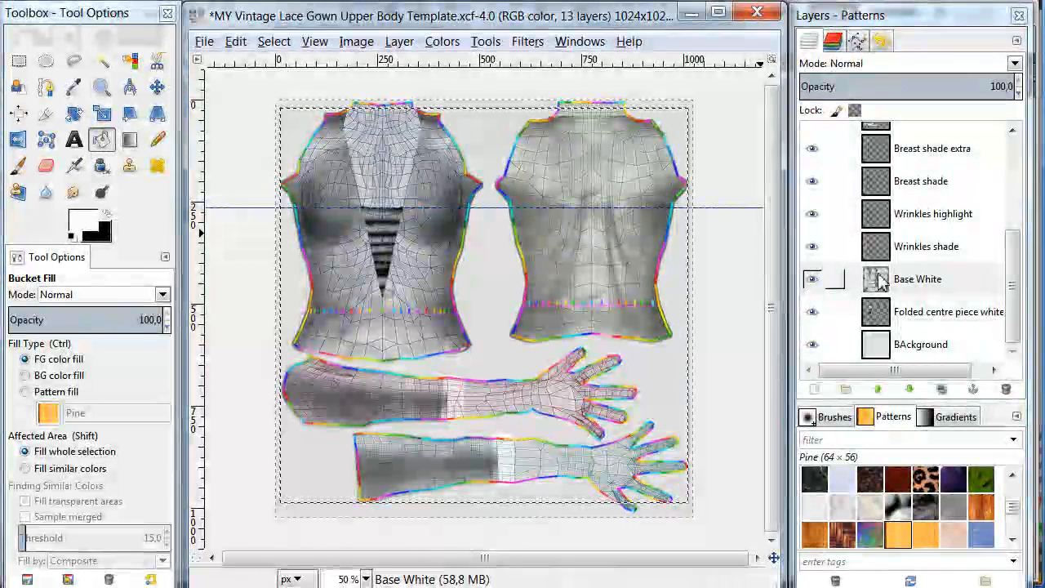
pyautogui.rightClick(882, 281)
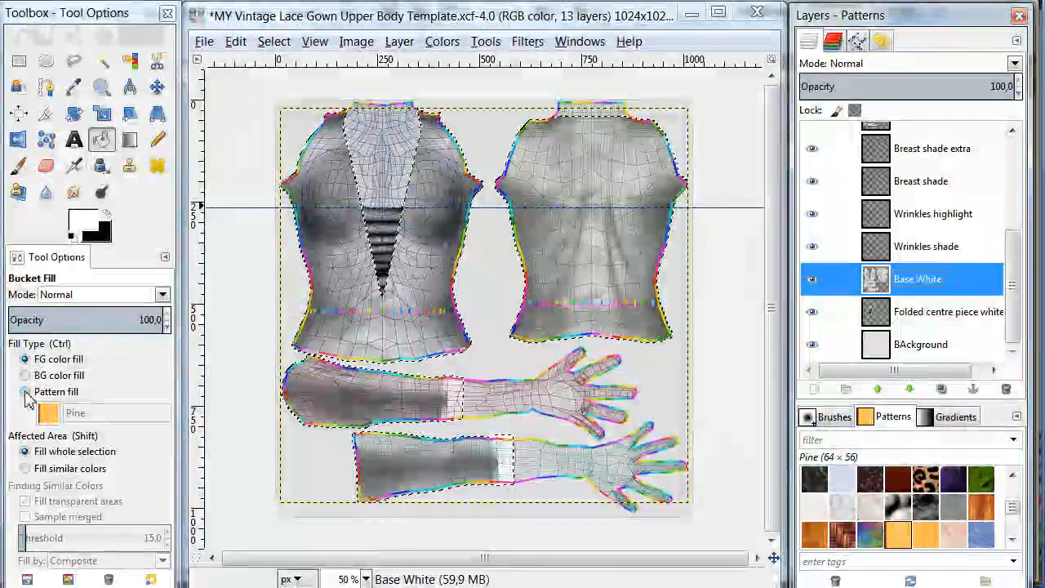
pyautogui.click(25, 392)
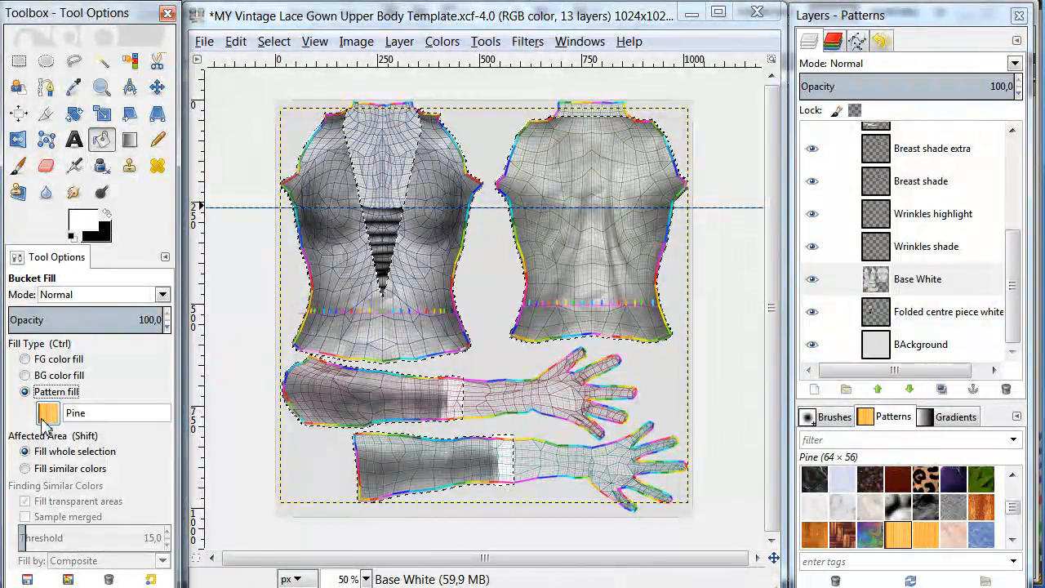
pyautogui.click(49, 414)
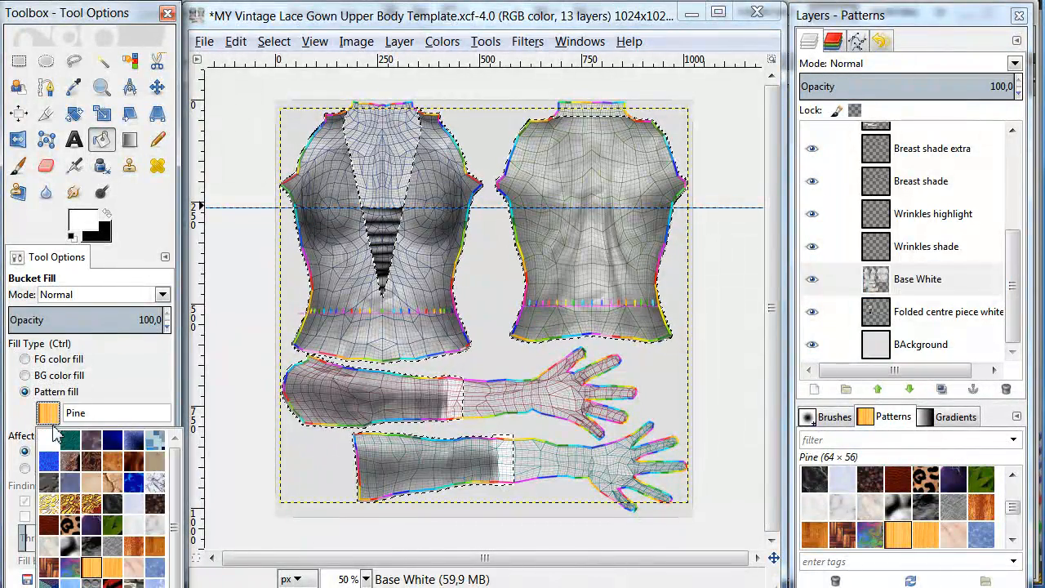
pyautogui.click(69, 504)
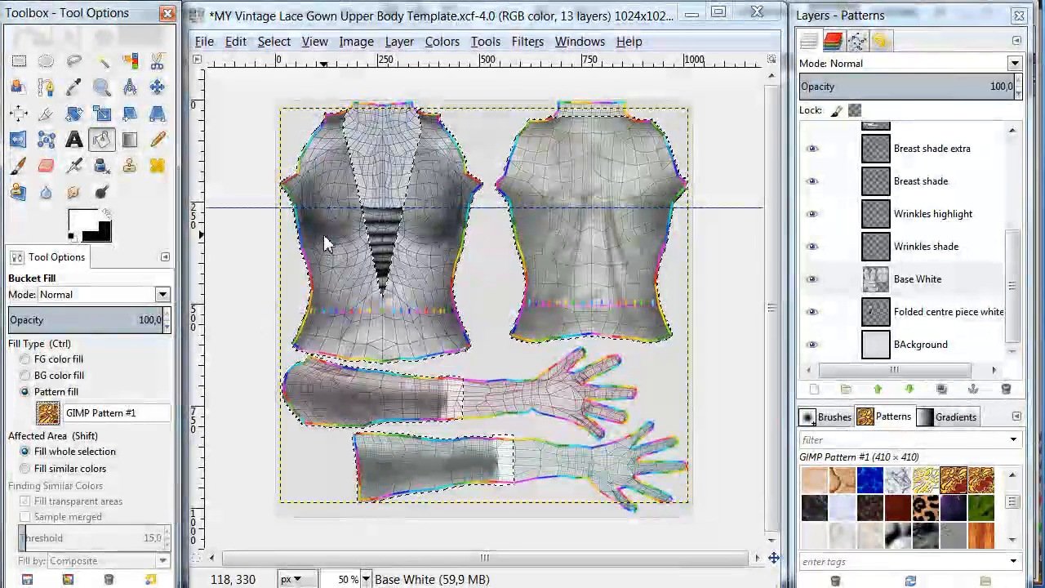
pyautogui.click(324, 243)
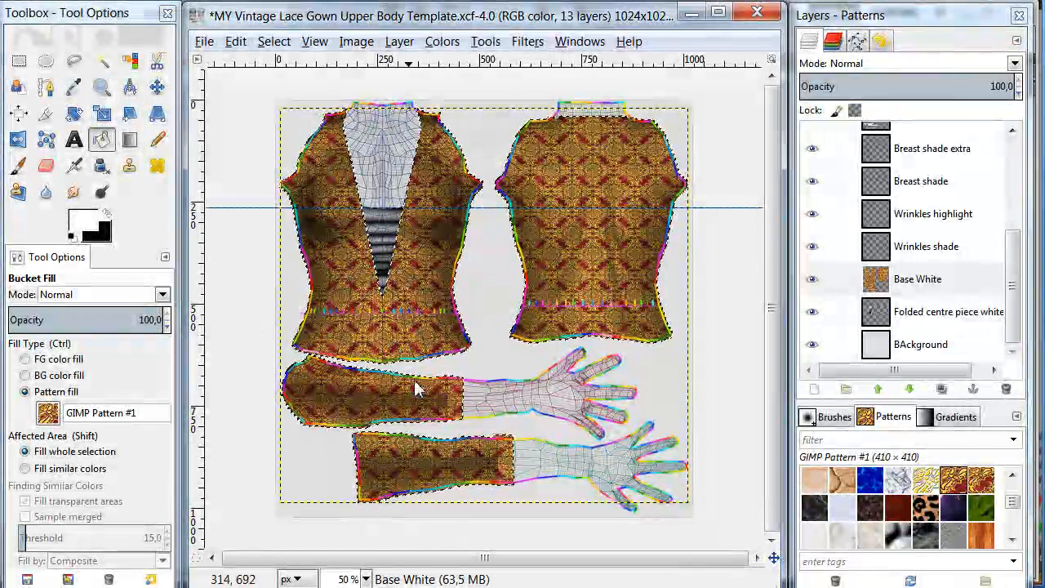